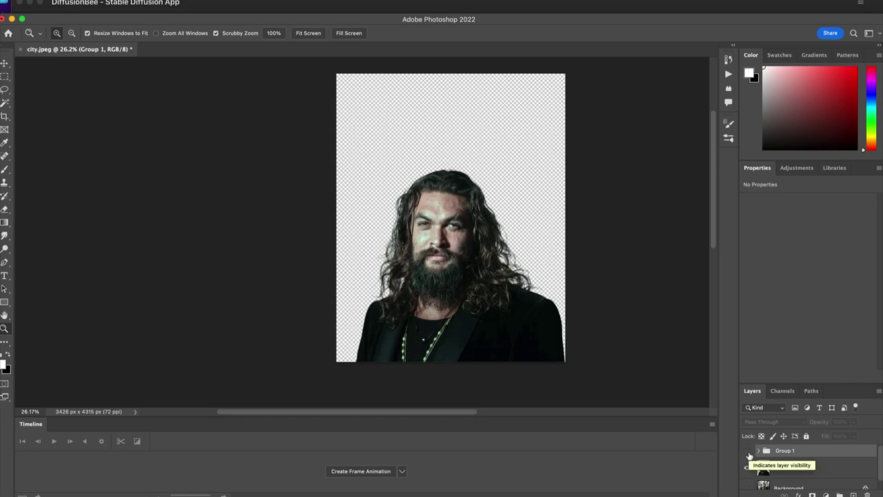
- Turn on the Group 1 layer's visibility to reveal the GTA-style portrait
left_click(748, 452)
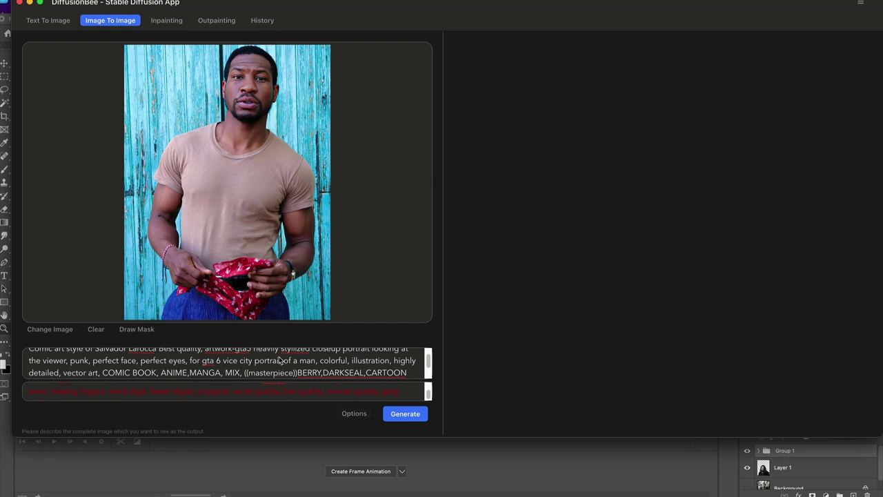
- Scroll through the comic-style GTA prompt to review its full text
scroll(281, 367, "up", 2)
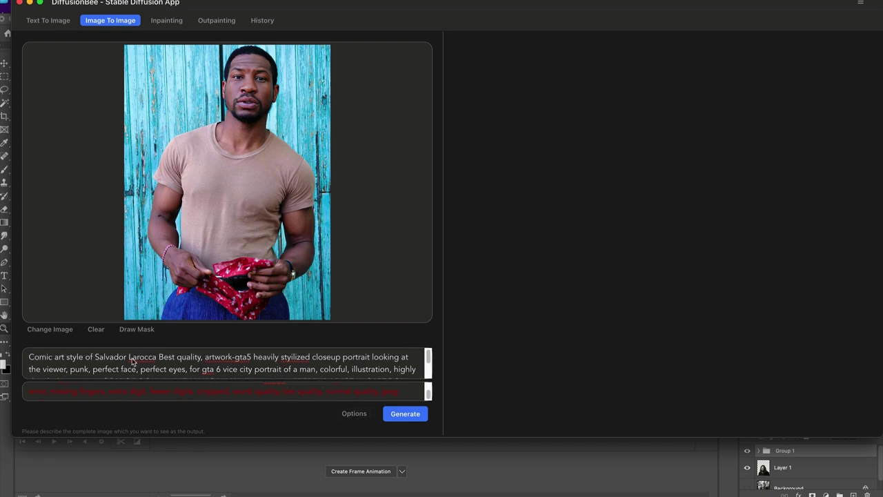
scroll(135, 361, "down", 4)
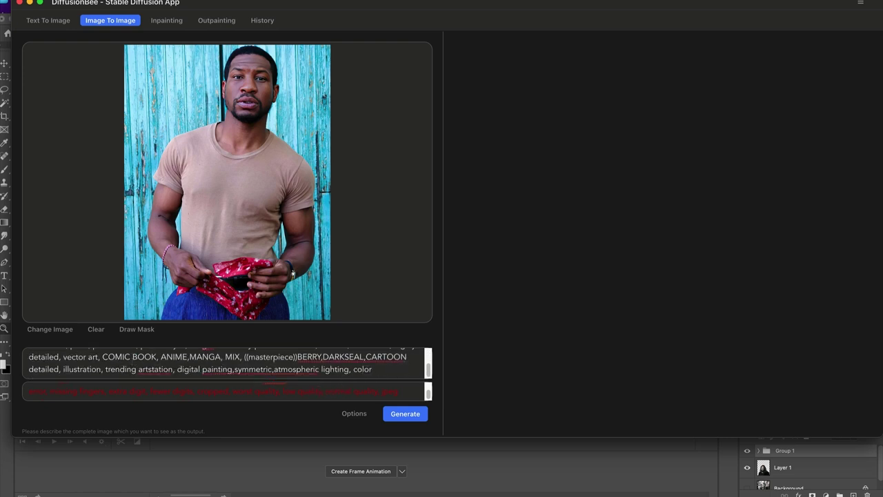
scroll(357, 363, "up", 4)
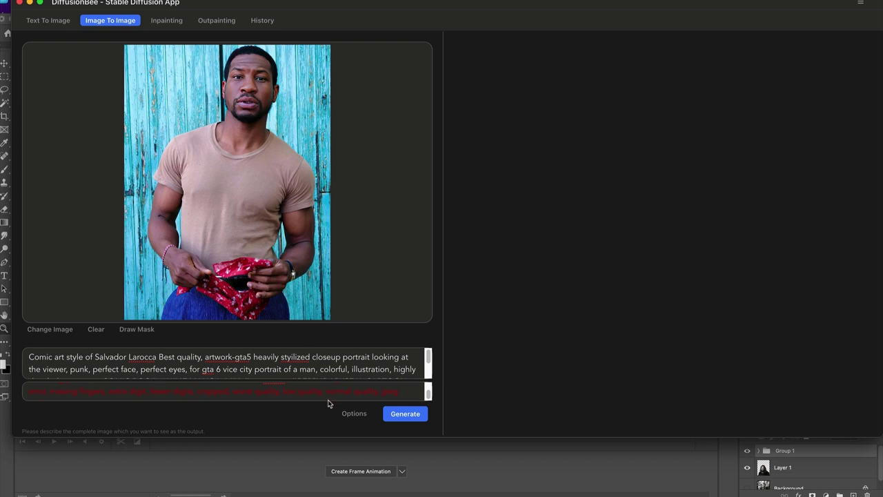
scroll(212, 368, "down", 1)
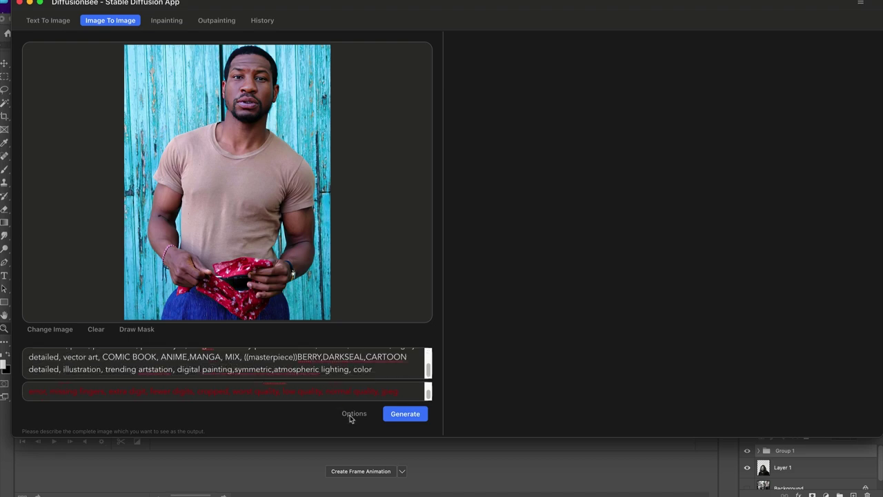
- Browse the History list of earlier GTA-style portrait generations
left_click(263, 21)
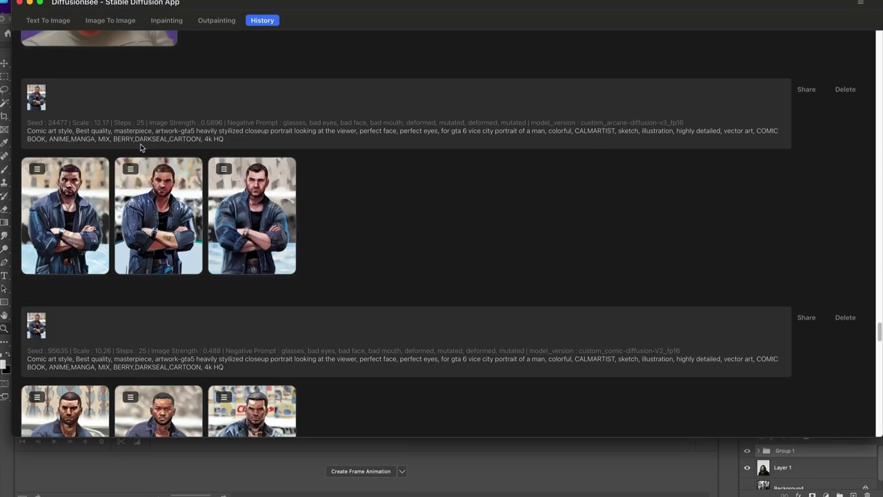
scroll(140, 145, "down", 3)
scroll(140, 145, "down", 3)
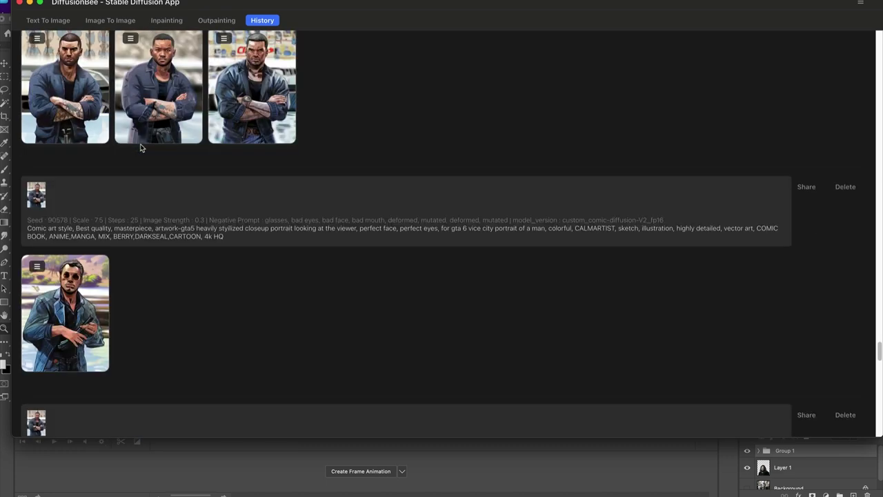
scroll(140, 145, "down", 3)
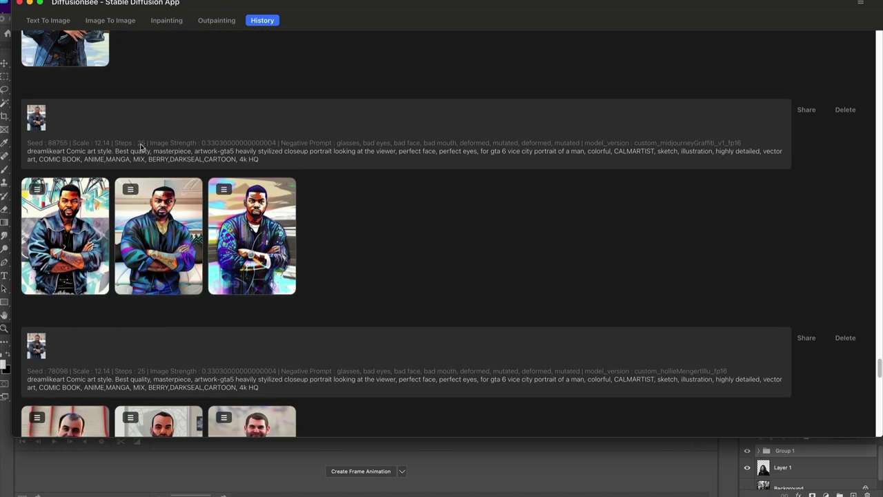
scroll(140, 145, "down", 3)
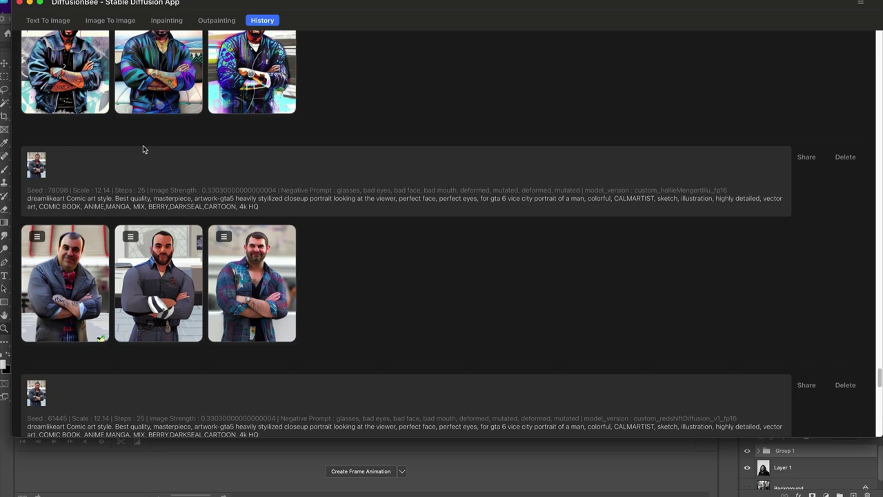
scroll(143, 149, "down", 8)
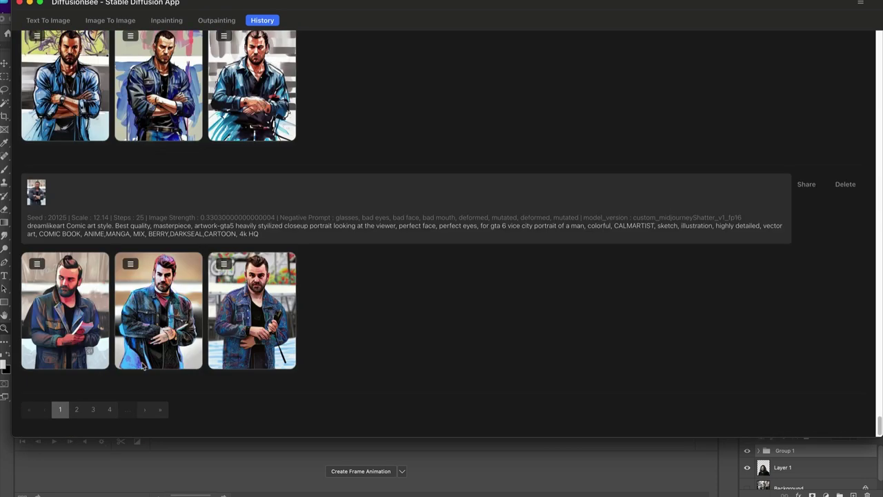
- Go to page 2 of the history and scroll back up through it
left_click(77, 410)
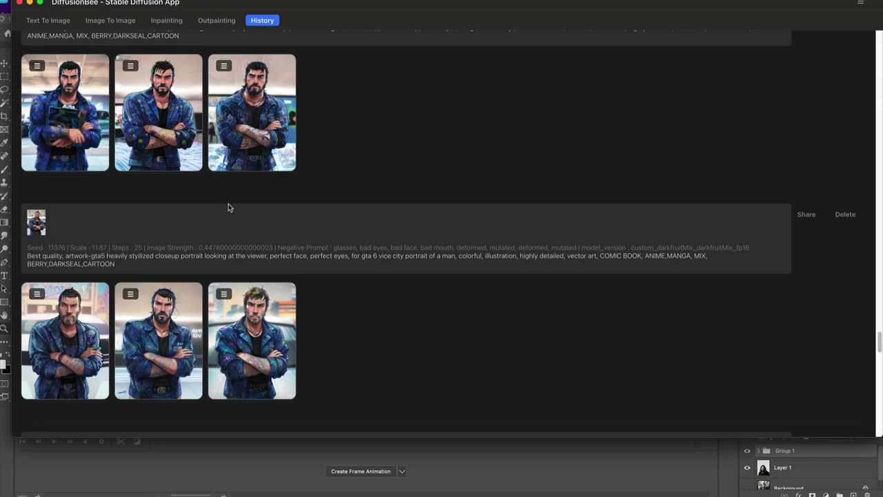
scroll(230, 207, "up", 10)
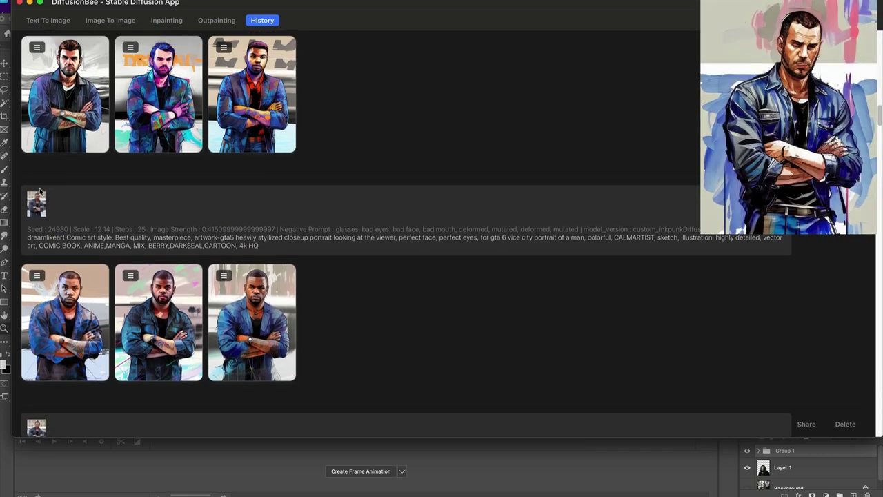
scroll(297, 288, "up", 5)
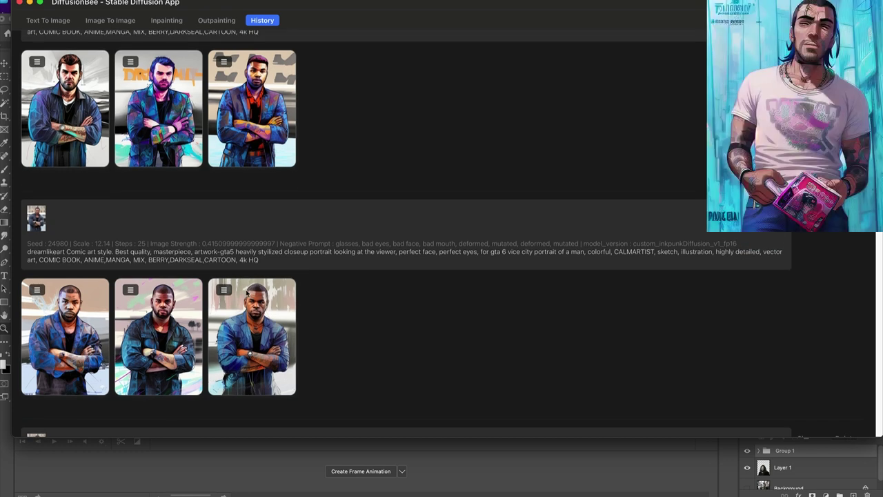
scroll(178, 259, "up", 1)
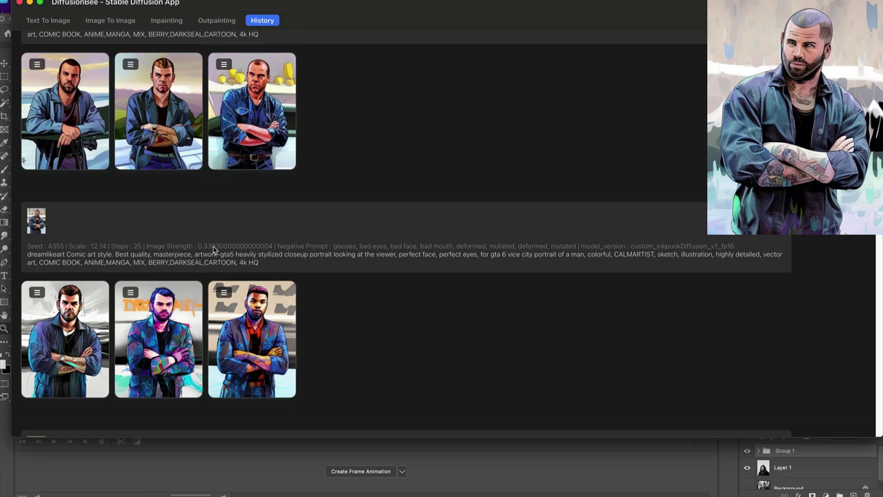
scroll(214, 249, "up", 10)
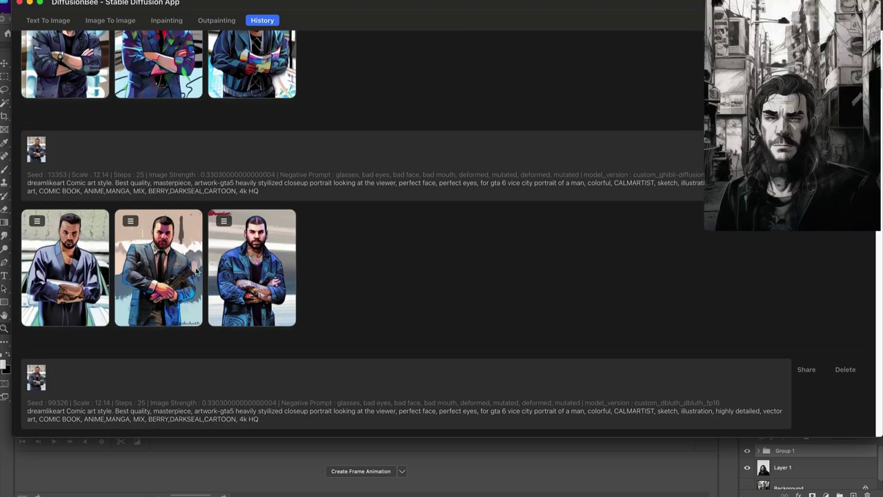
scroll(197, 270, "up", 5)
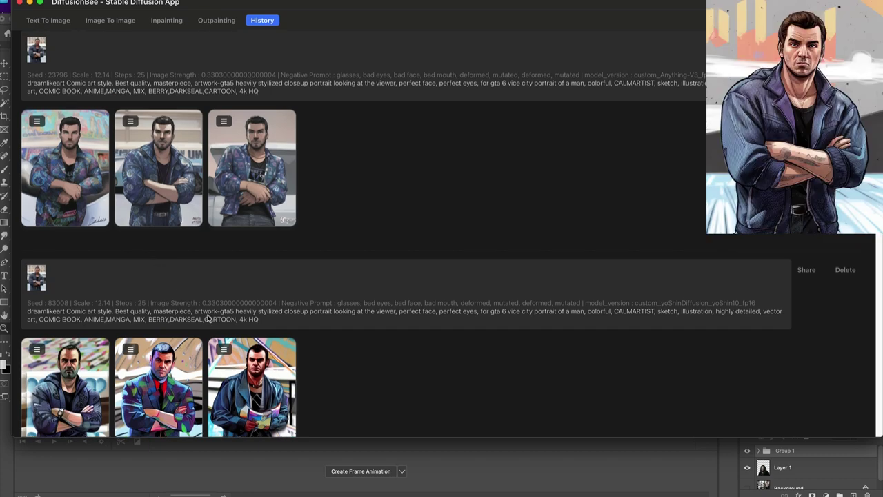
scroll(207, 314, "up", 5)
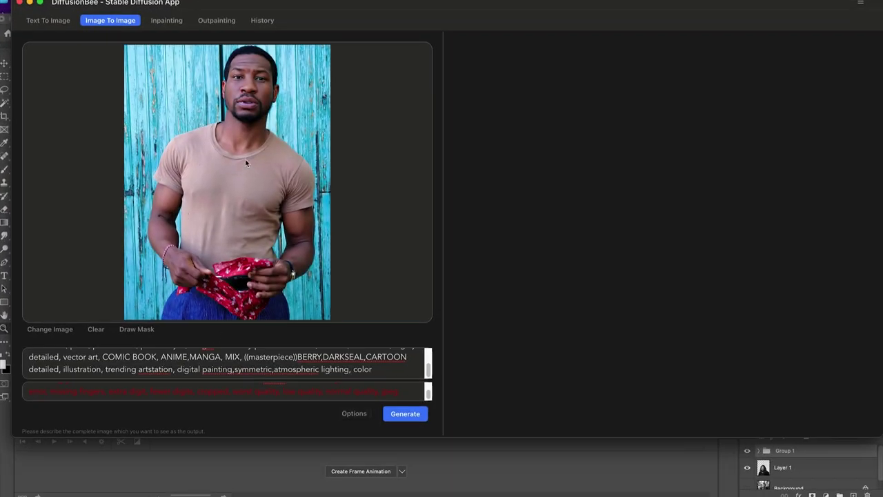
- Check the generation options and review the negative prompt below the comic GTA prompt
left_click(354, 413)
left_click(170, 392)
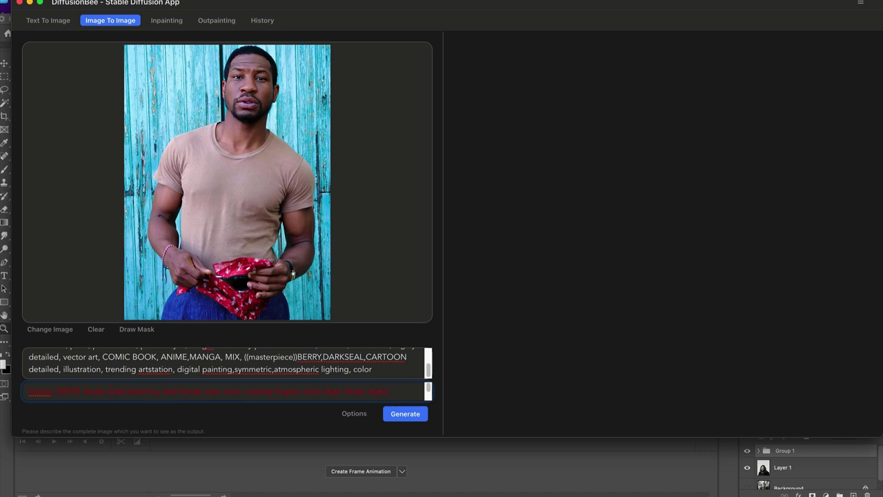
scroll(219, 388, "down", 2)
scroll(354, 376, "up", 5)
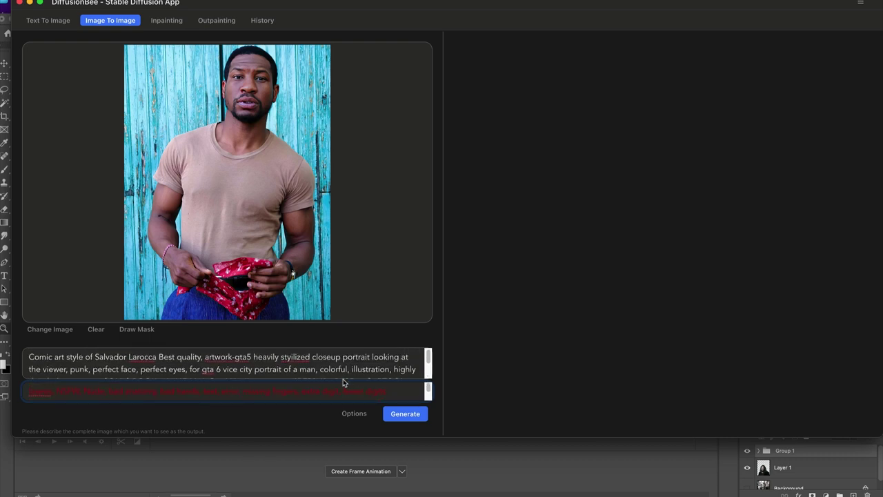
- Set Number of images to 3 in the generation options
left_click(356, 413)
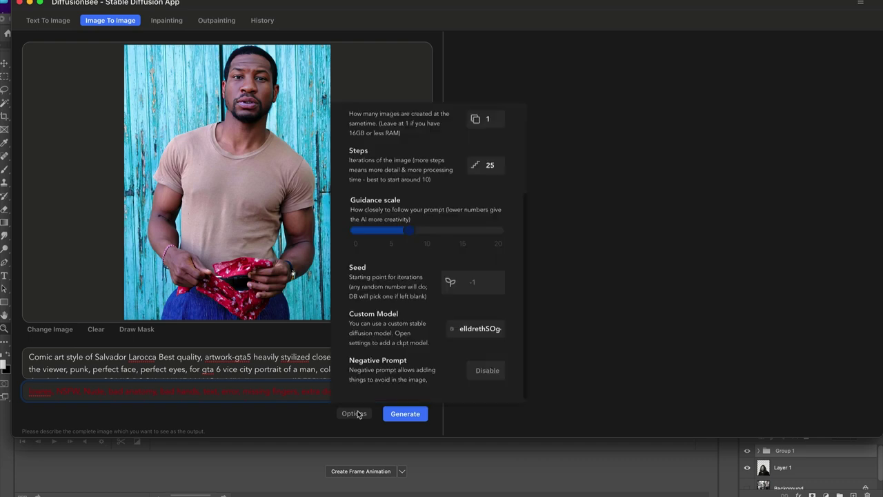
scroll(483, 203, "up", 5)
left_click(488, 204)
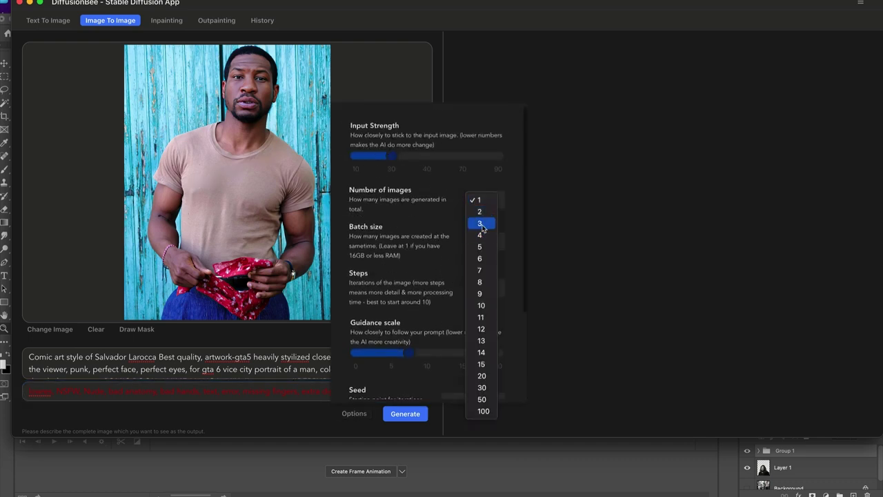
left_click(482, 225)
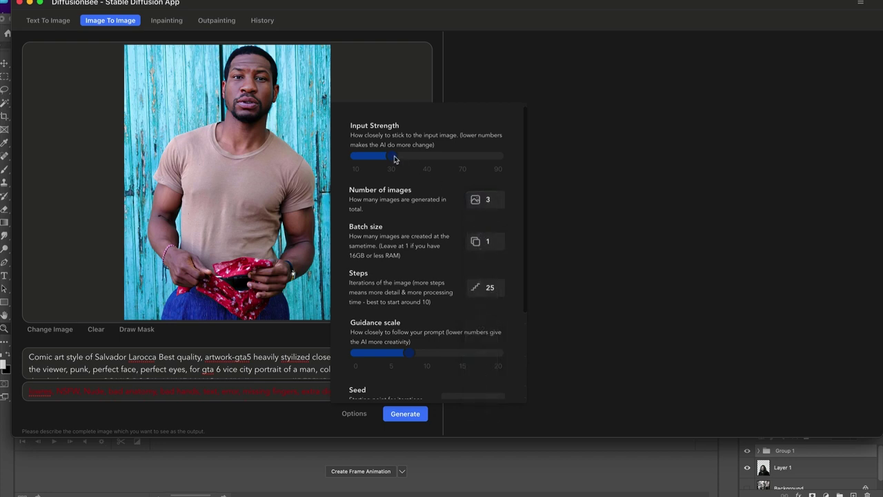
- Adjust the Input Strength slider to control how closely results follow the photo
left_click_drag(395, 159, 436, 169)
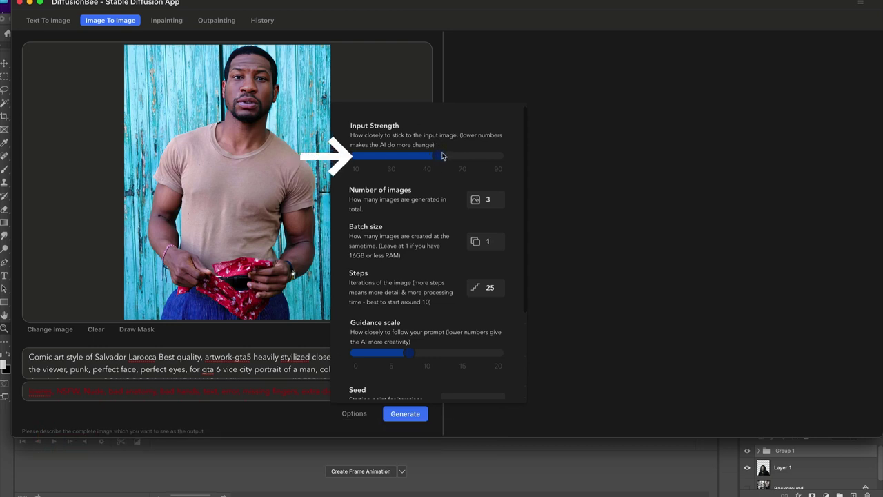
mouse_move(442, 156)
left_mouse_down()
mouse_move(514, 162)
mouse_move(448, 176)
left_mouse_up()
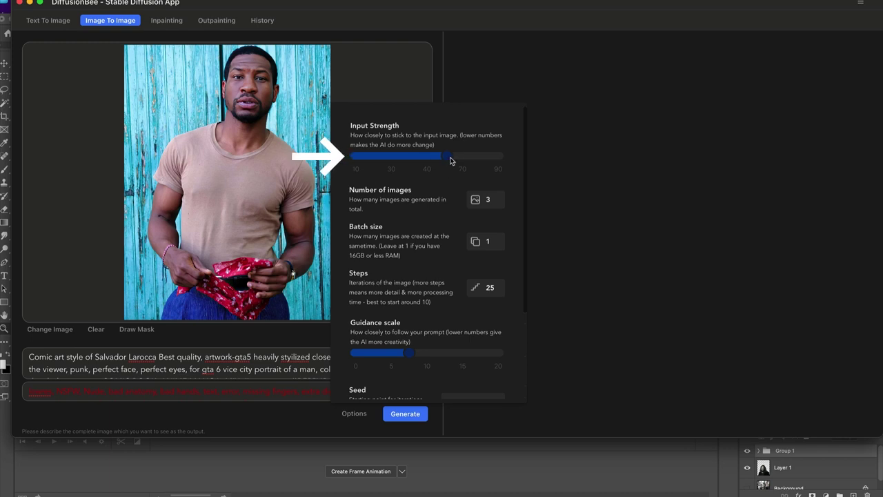
mouse_move(450, 160)
left_mouse_down()
mouse_move(357, 165)
mouse_move(421, 160)
mouse_move(431, 168)
mouse_move(383, 169)
mouse_move(463, 170)
mouse_move(390, 168)
mouse_move(461, 163)
mouse_move(443, 167)
left_mouse_up()
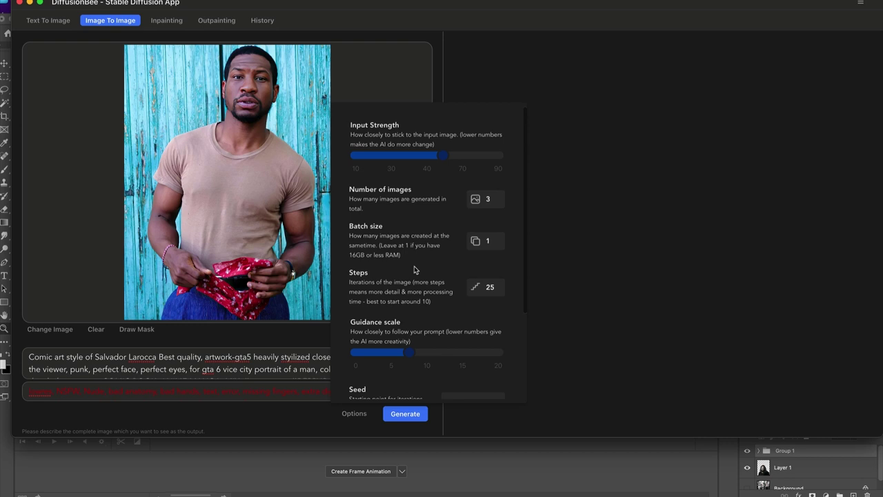
- Fine-tune Input Strength a little higher, to about 60
scroll(414, 269, "down", 3)
scroll(414, 269, "up", 3)
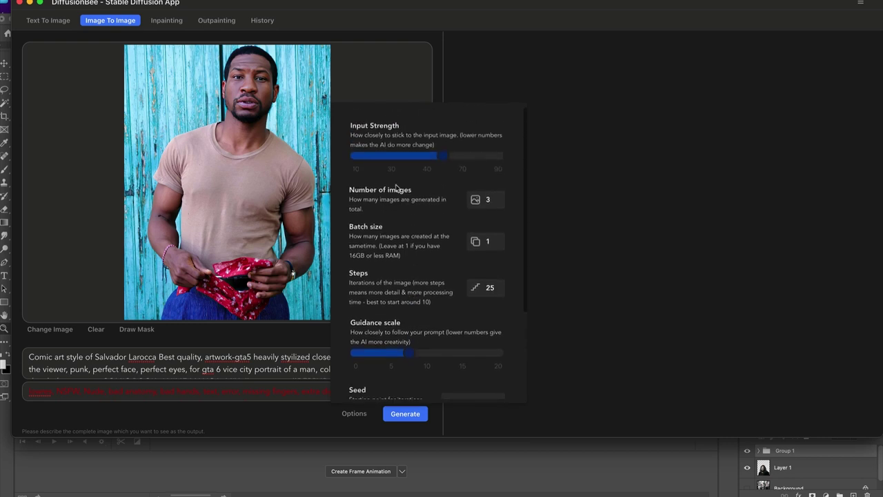
left_click(447, 156)
left_click(443, 165)
mouse_move(440, 158)
left_mouse_down()
mouse_move(466, 156)
mouse_move(417, 155)
mouse_move(556, 163)
mouse_move(449, 161)
left_mouse_up()
- Change the Steps setting from 25 to 30
scroll(430, 229, "down", 3)
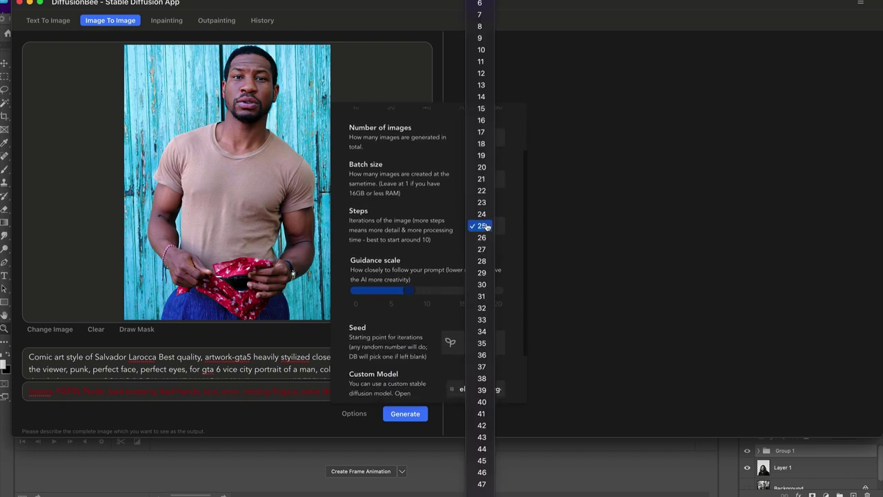
scroll(481, 252, "down", 10)
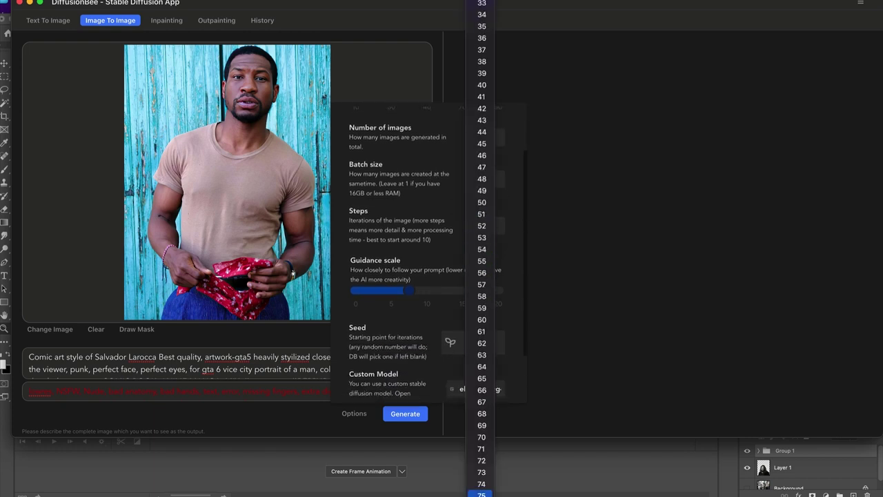
scroll(481, 414, "up", 8)
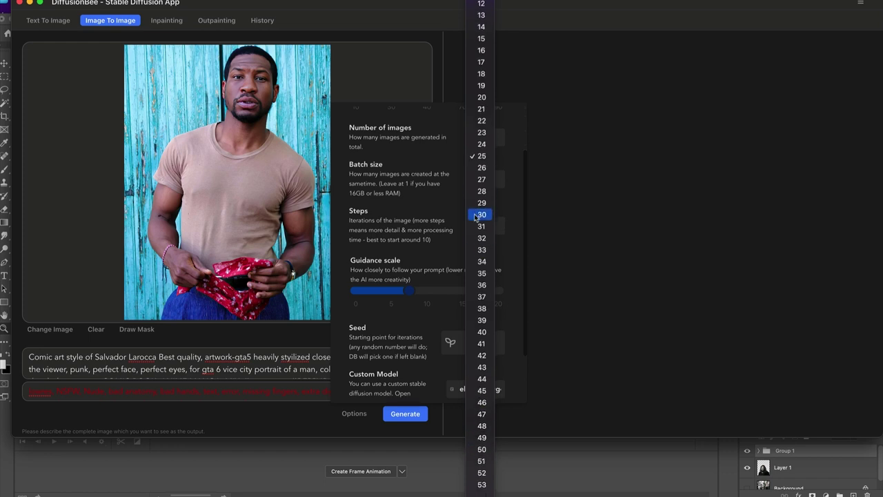
scroll(476, 217, "up", 3)
scroll(482, 286, "down", 3)
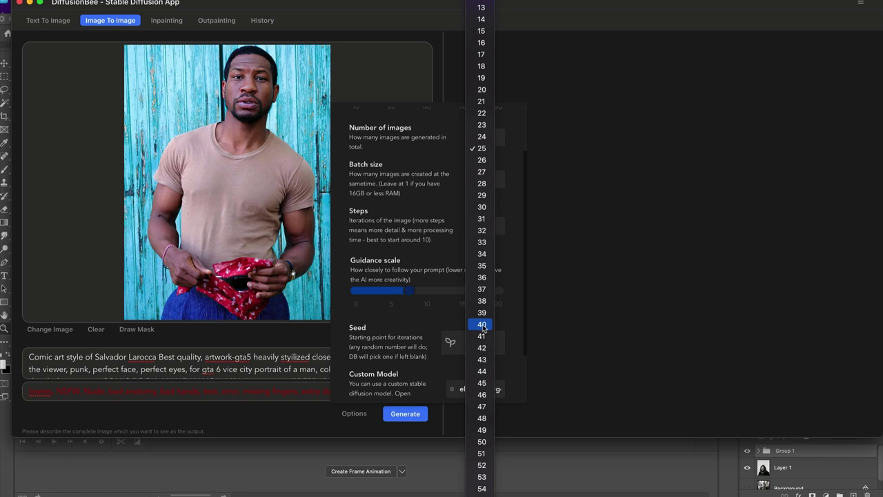
scroll(490, 321, "down", 3)
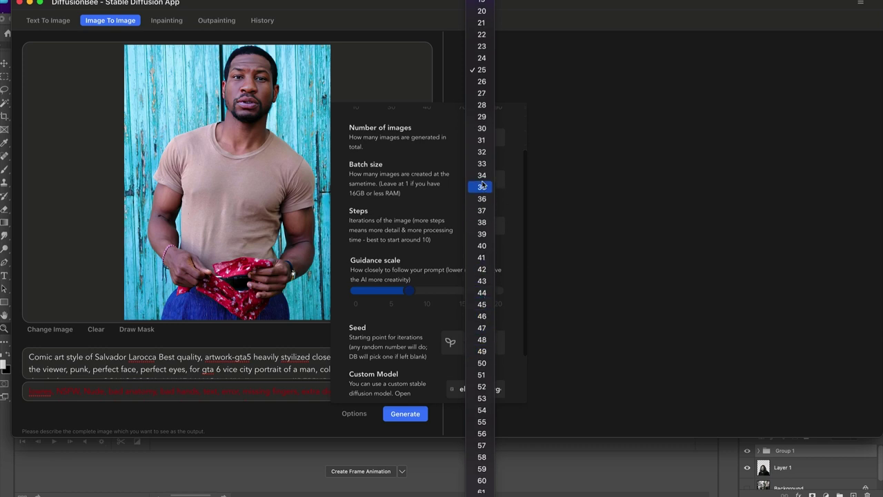
scroll(491, 183, "up", 2)
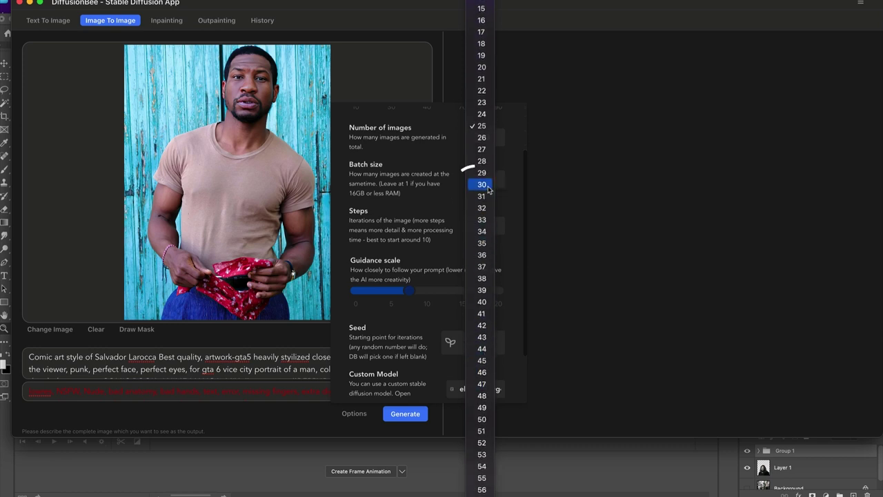
left_click(489, 184)
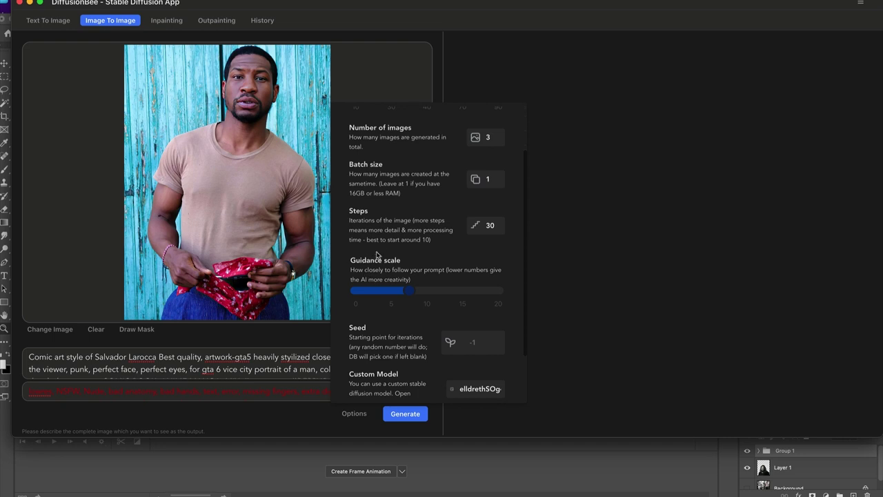
- Raise the Guidance scale from about 7.5 to around 12
scroll(393, 263, "down", 1)
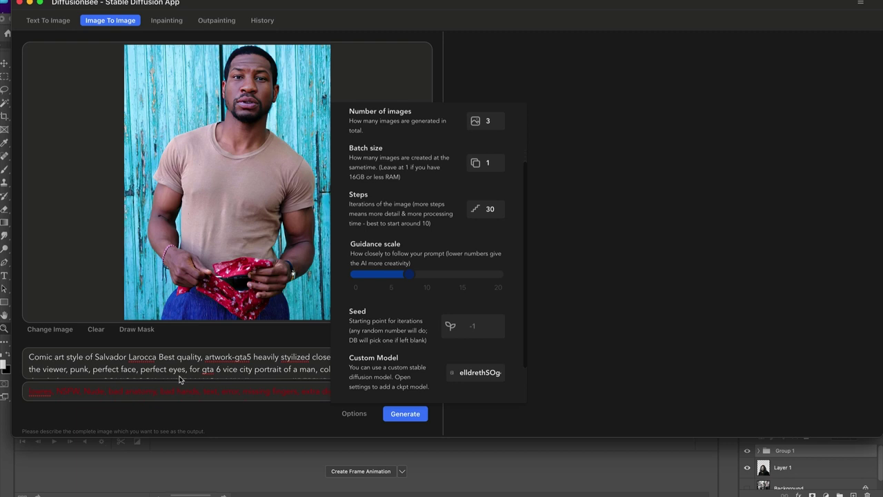
mouse_move(408, 273)
left_mouse_down()
mouse_move(474, 275)
mouse_move(516, 289)
mouse_move(456, 292)
left_mouse_up()
mouse_move(459, 274)
left_mouse_down()
mouse_move(359, 276)
mouse_move(452, 284)
mouse_move(458, 276)
mouse_move(440, 280)
left_mouse_up()
left_click_drag(432, 283, 447, 278)
scroll(397, 333, "down", 2)
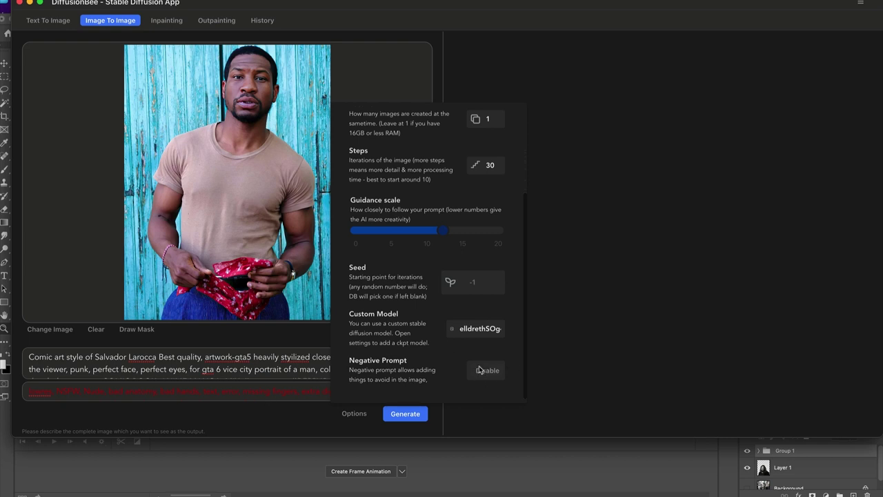
- Run Generate and wait for the three GTA-style portraits of the man to appear
left_click(397, 417)
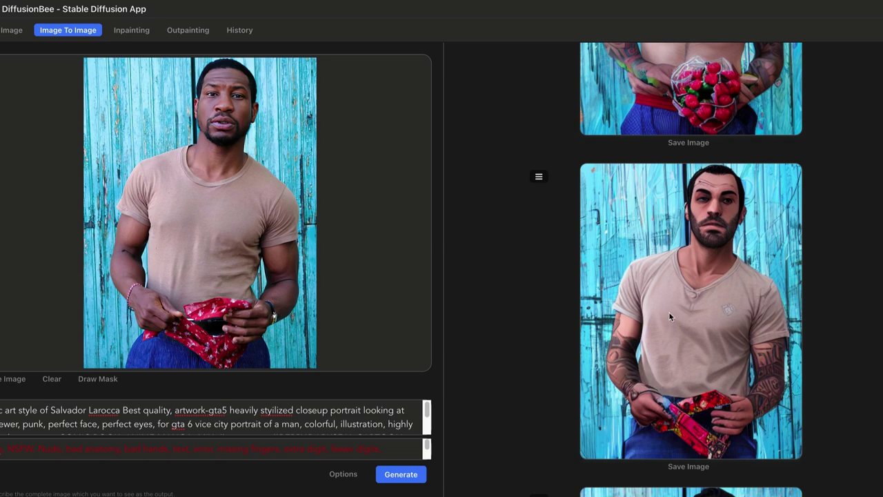
scroll(670, 312, "up", 3)
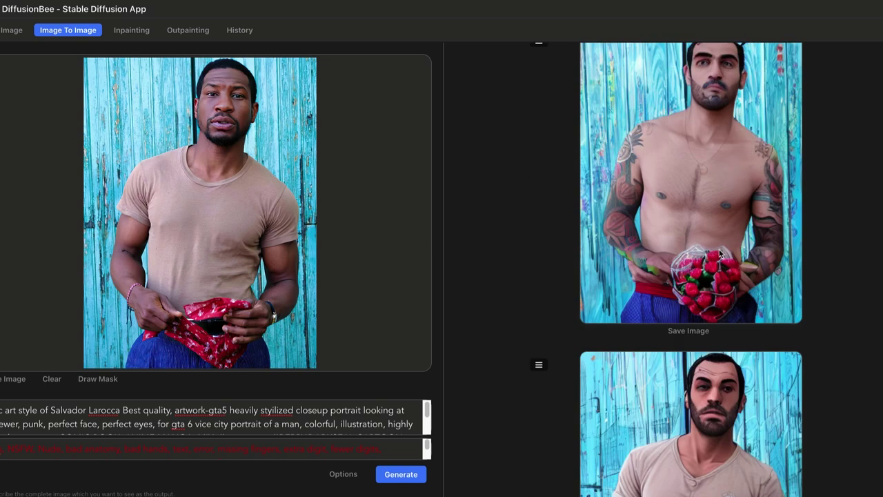
- Increase the Input Strength slightly in the generation options
scroll(713, 264, "down", 5)
scroll(715, 264, "down", 2)
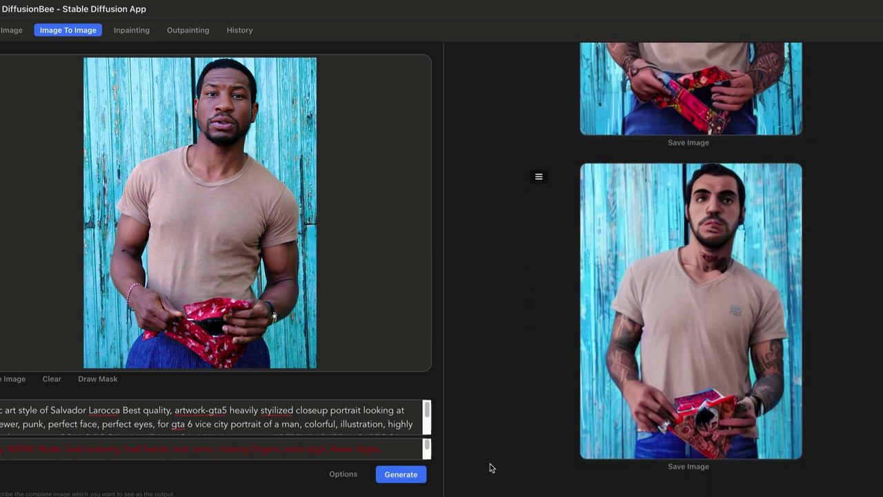
left_click(348, 474)
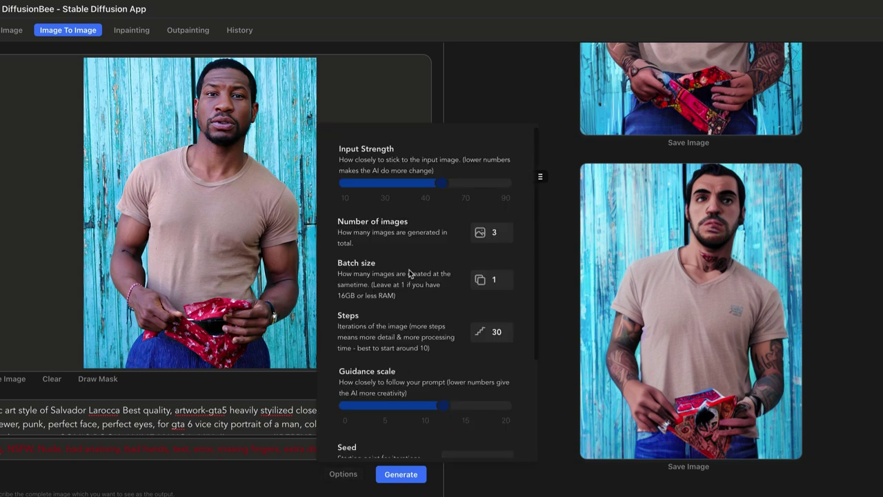
left_click_drag(441, 185, 450, 185)
scroll(434, 442, "down", 5)
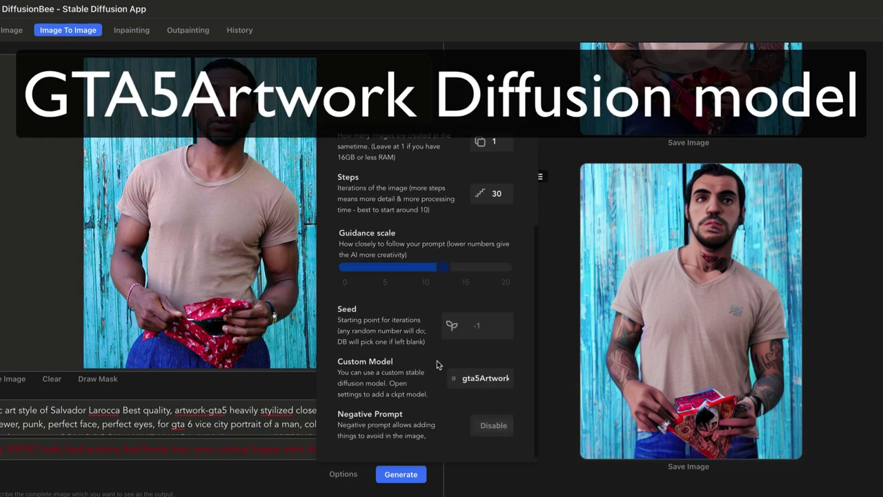
left_click(223, 409)
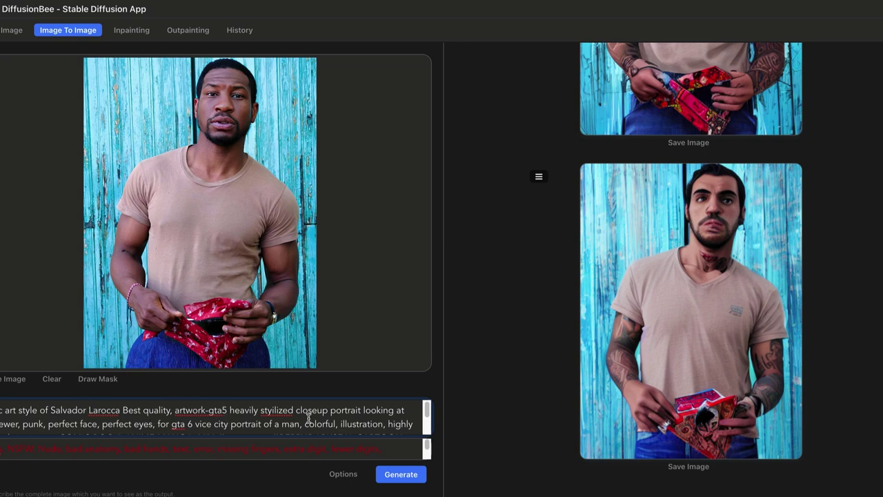
- Nudge the Guidance scale up slightly, then close the options
left_click(335, 473)
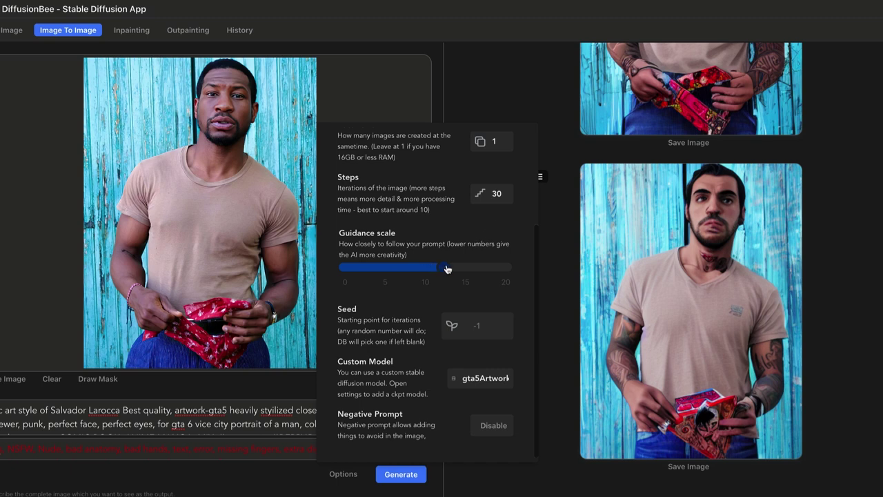
left_click_drag(446, 271, 449, 271)
left_click(293, 429)
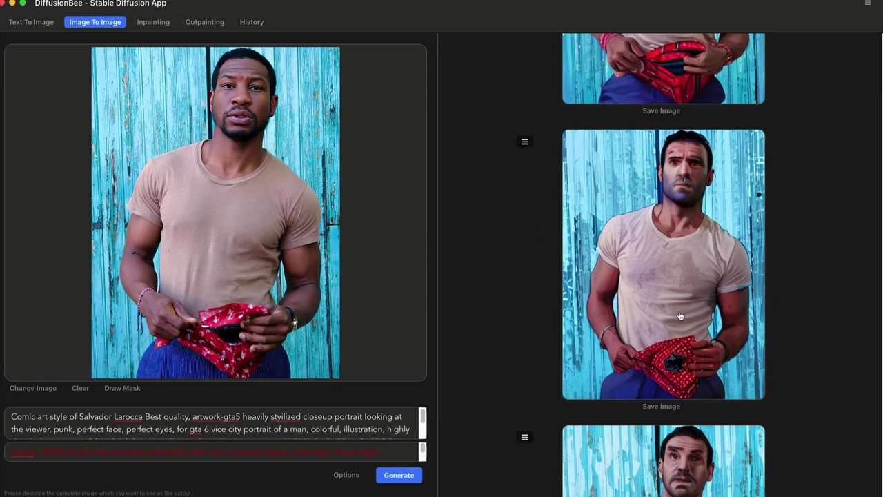
scroll(669, 301, "down", 1)
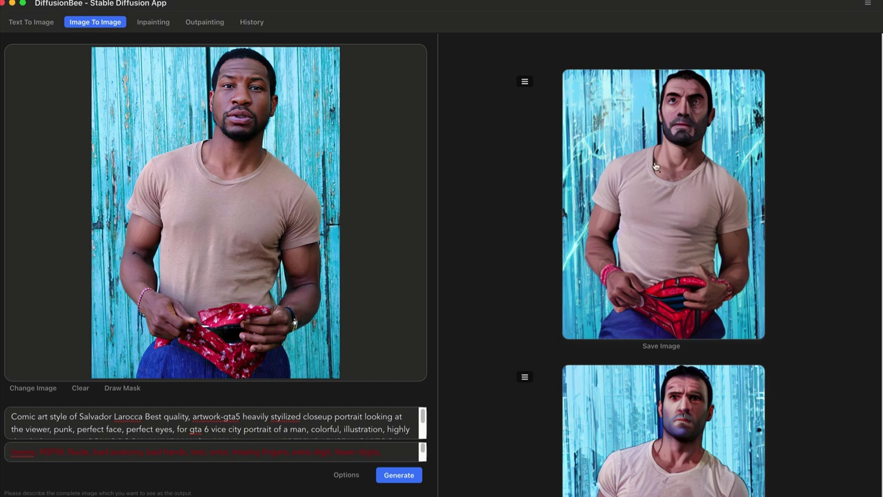
- Scroll through the new Dreamlike Diffusion comic-style portraits of the tattooed man
scroll(634, 275, "down", 2)
scroll(634, 275, "down", 2)
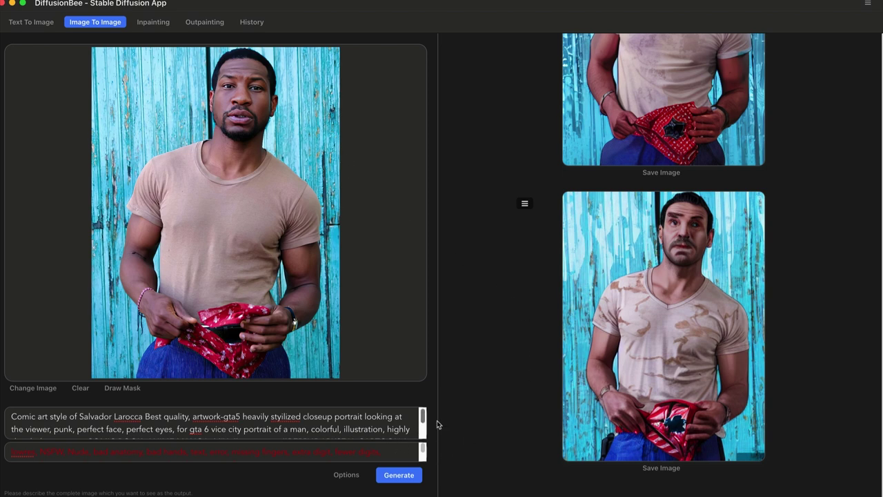
scroll(679, 298, "up", 8)
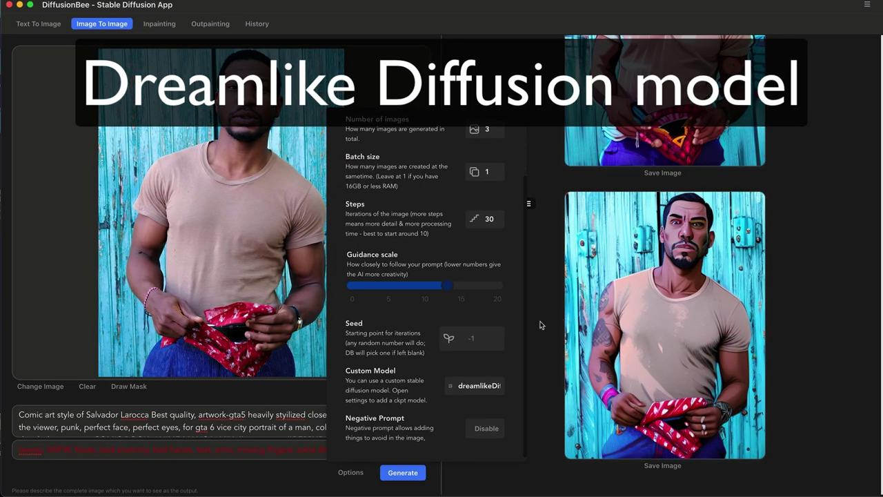
- Close the settings and review the Dreamlike generation results
left_click(543, 325)
scroll(760, 377, "up", 5)
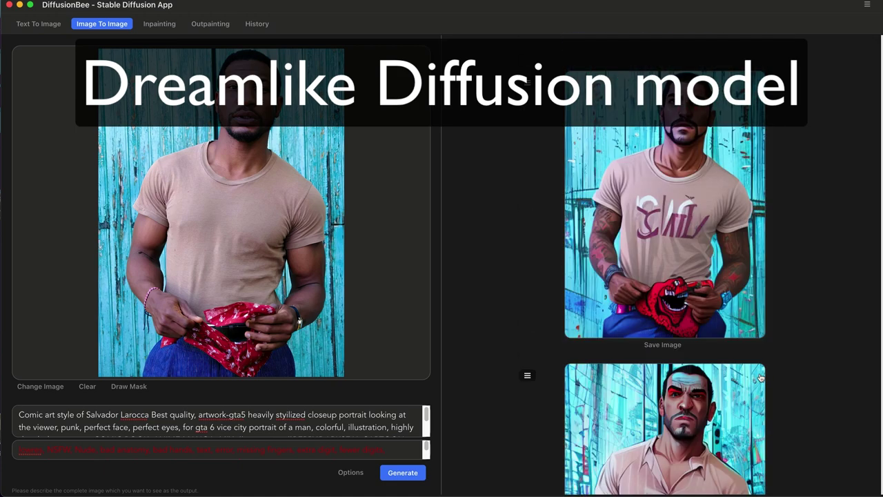
scroll(704, 190, "down", 5)
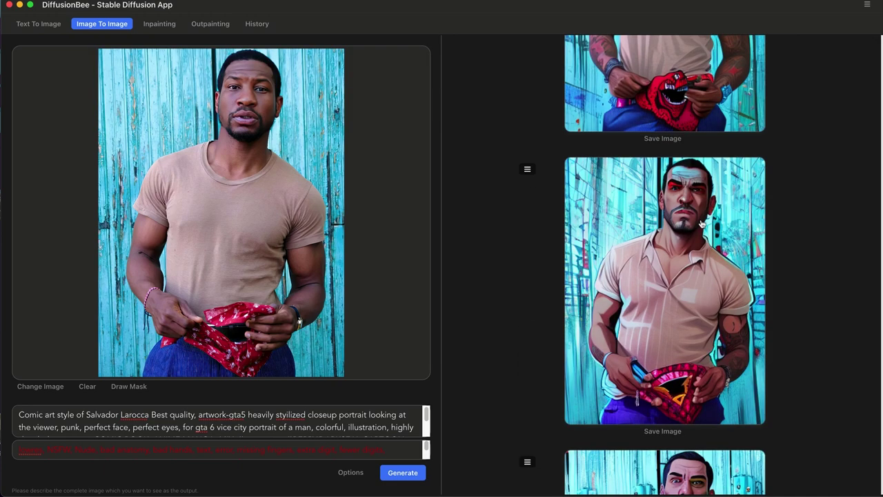
scroll(587, 317, "down", 5)
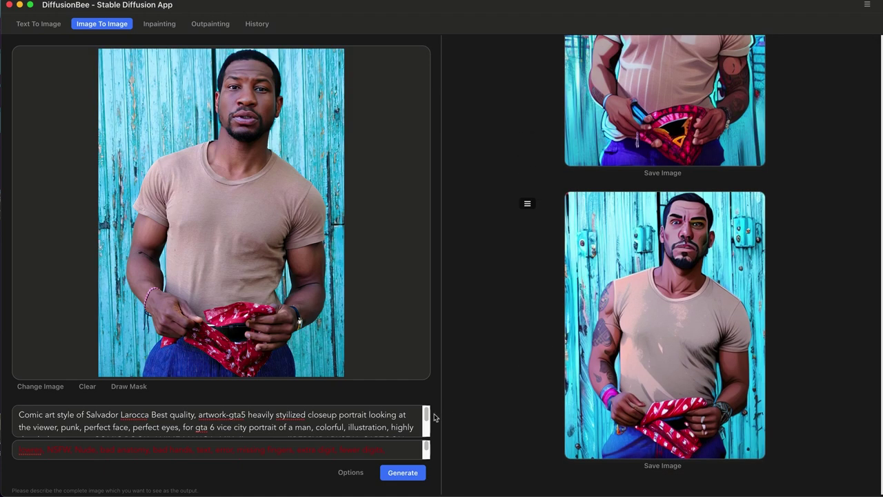
- Raise the Input Strength slider to about 65 in the generation options
left_click(352, 472)
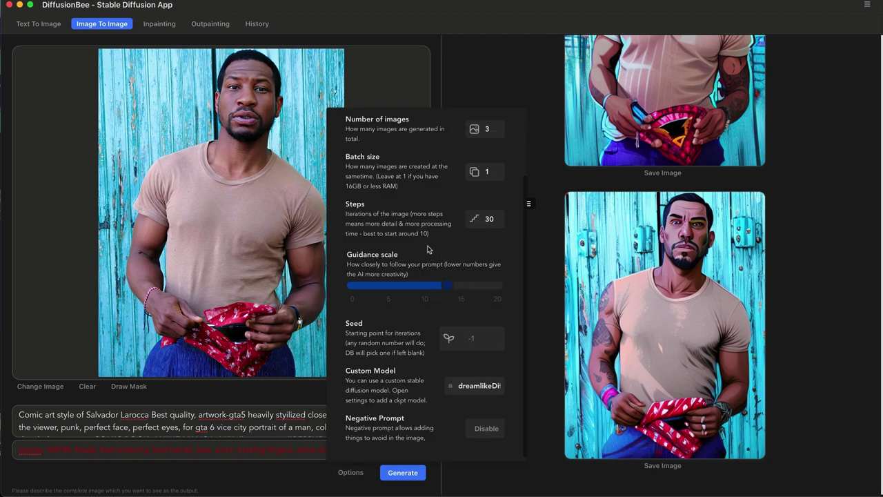
scroll(413, 292, "up", 2)
scroll(436, 276, "up", 1)
left_click_drag(447, 162, 457, 164)
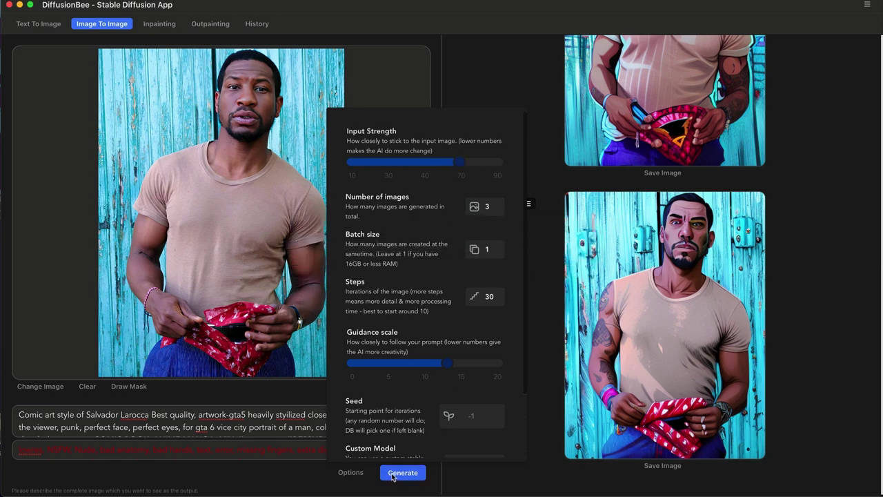
scroll(400, 435, "down", 3)
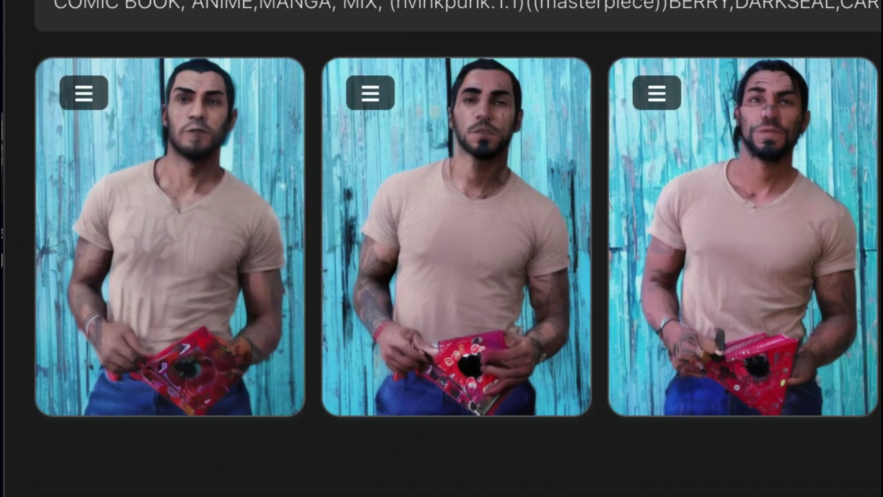
- Scroll through the generated cartoon portraits to find the man in the tan T-shirt
scroll(441, 248, "down", 15)
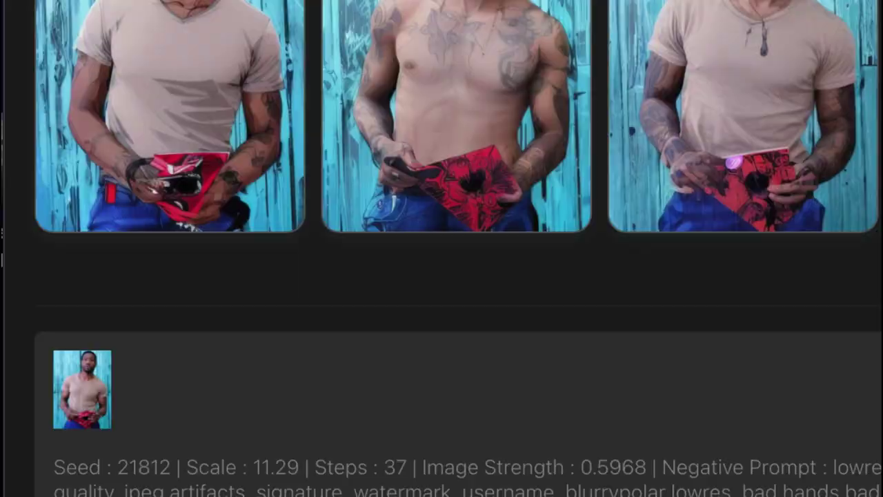
scroll(442, 249, "down", 15)
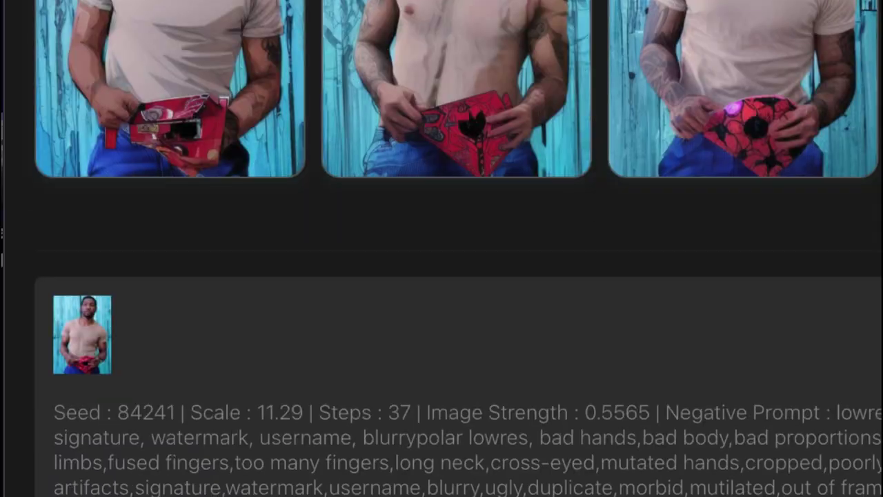
scroll(441, 248, "down", 5)
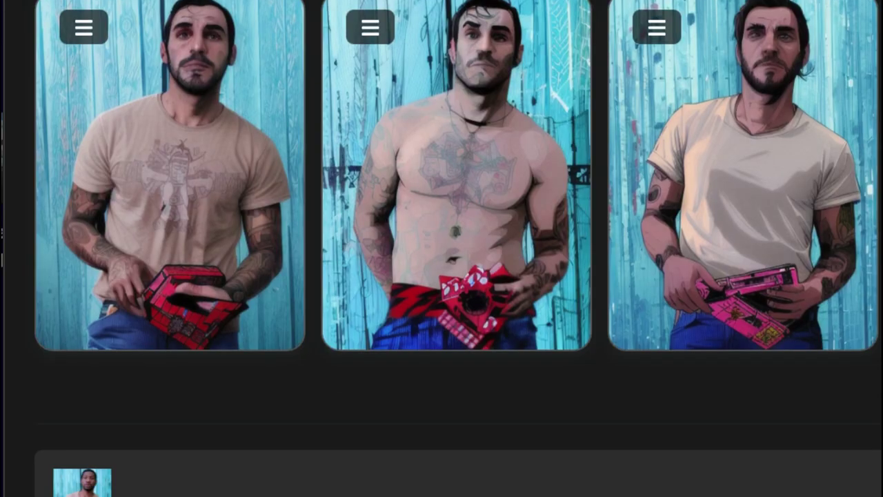
scroll(441, 248, "down", 5)
scroll(441, 249, "down", 3)
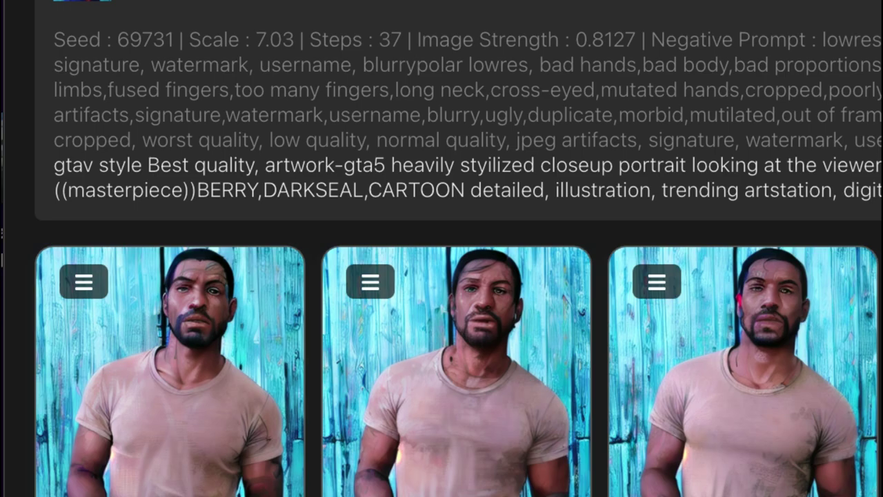
scroll(441, 248, "down", 20)
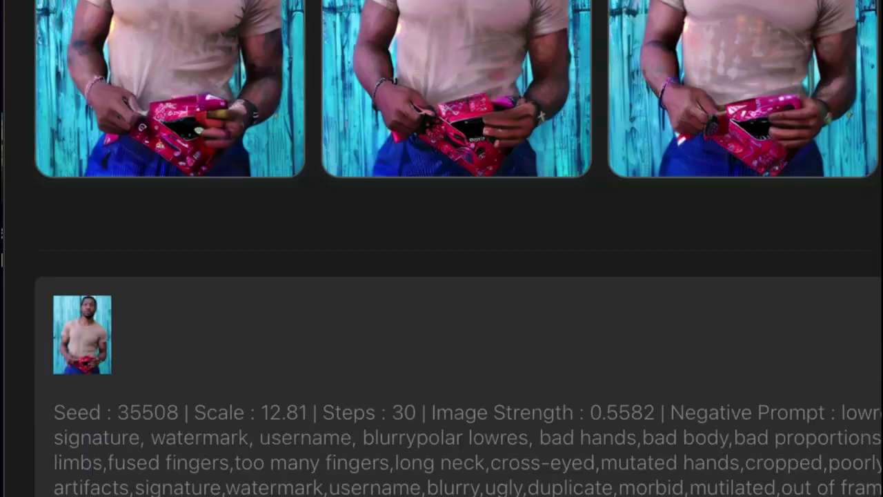
scroll(442, 248, "down", 20)
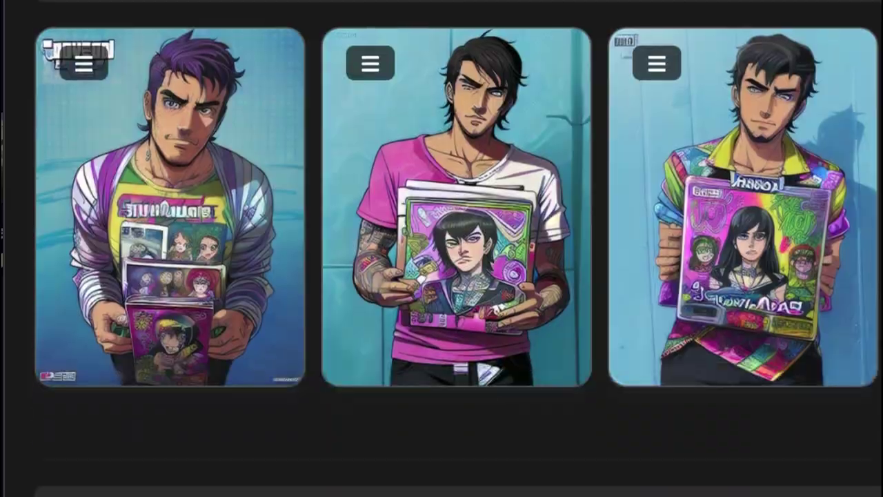
scroll(441, 248, "down", 15)
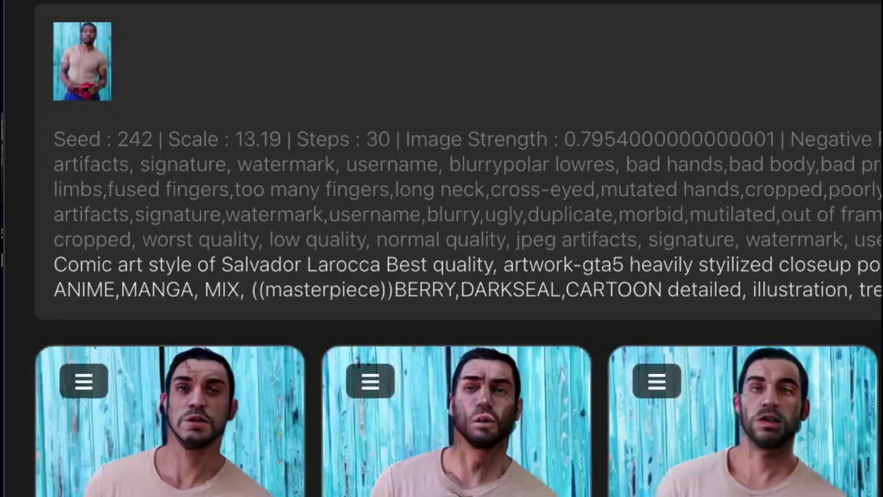
scroll(442, 248, "down", 10)
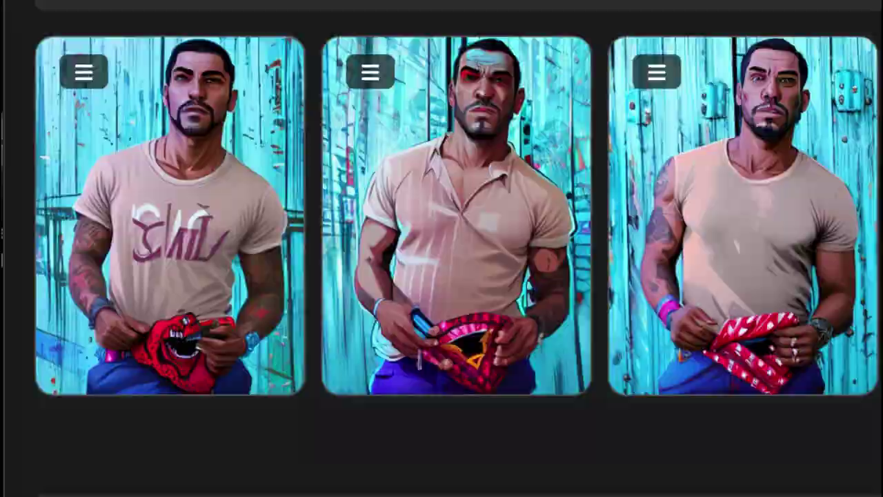
scroll(441, 249, "down", 10)
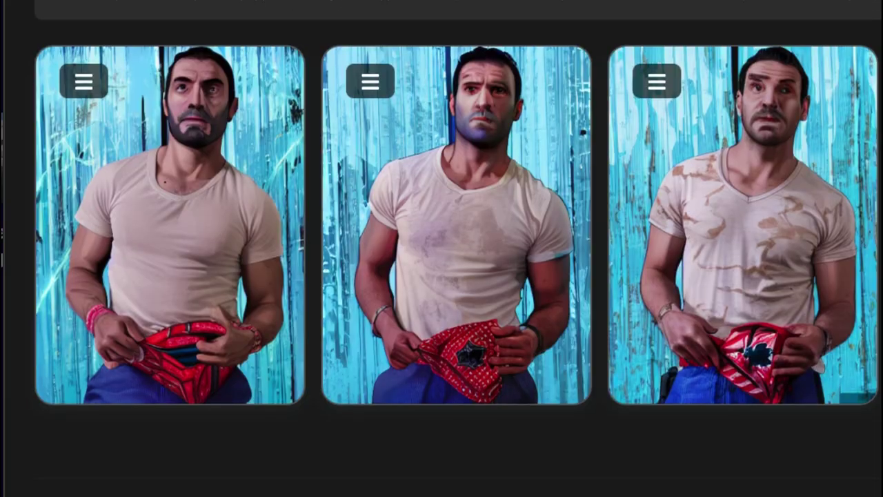
scroll(442, 248, "up", 8)
scroll(441, 248, "up", 4)
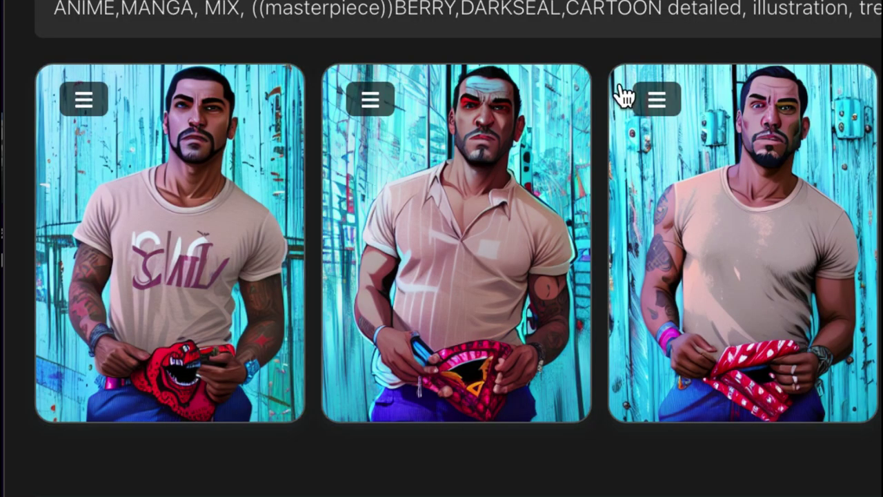
- Save the third portrait with Save Image from its menu, then browse the remaining results
left_click(652, 105)
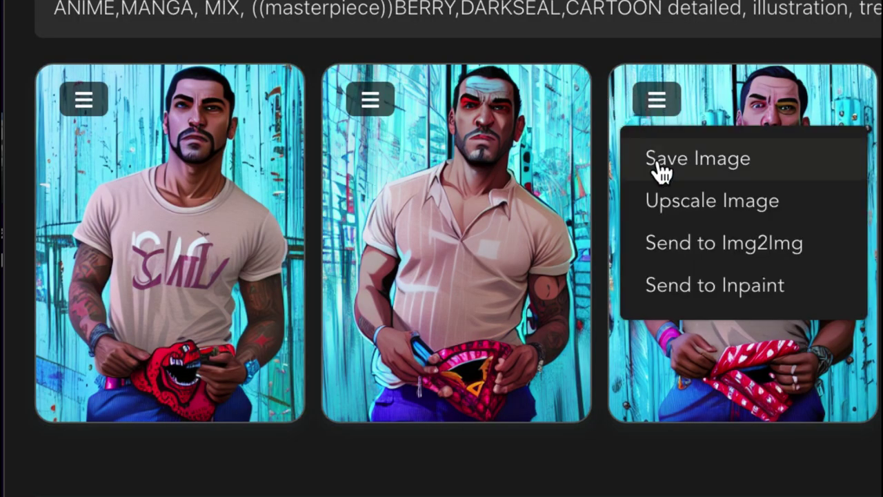
left_click(661, 164)
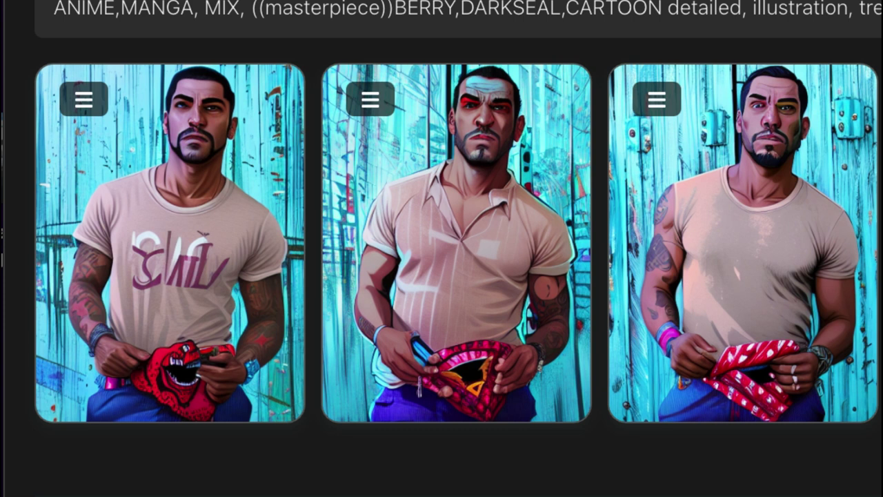
scroll(458, 249, "down", 10)
scroll(458, 248, "down", 15)
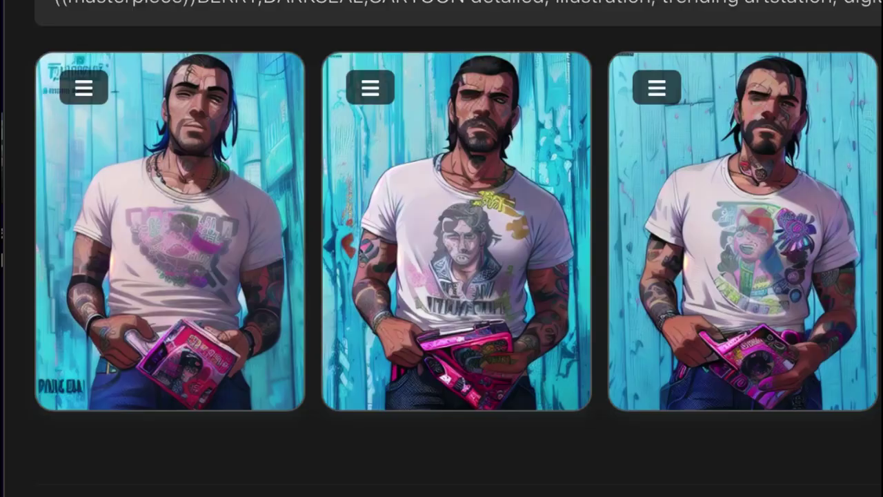
scroll(458, 248, "down", 5)
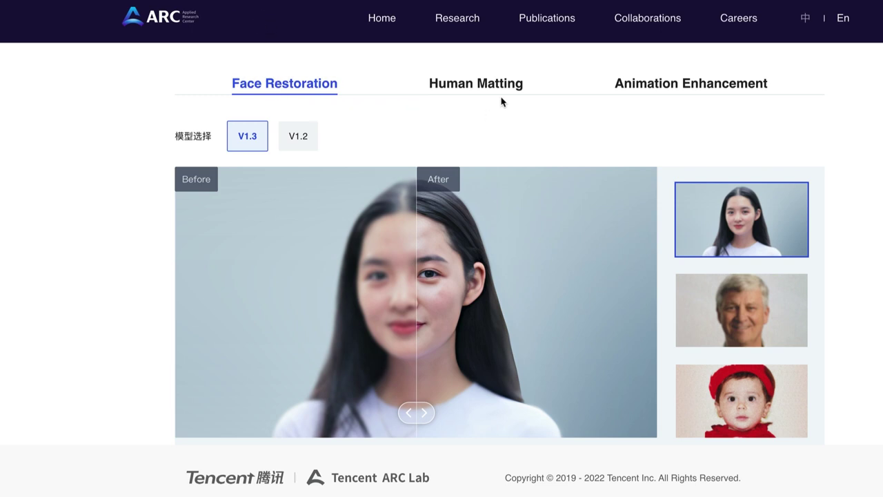
- Look through the Tencent ARC demos, settling on Animation Enhancement
left_click(670, 92)
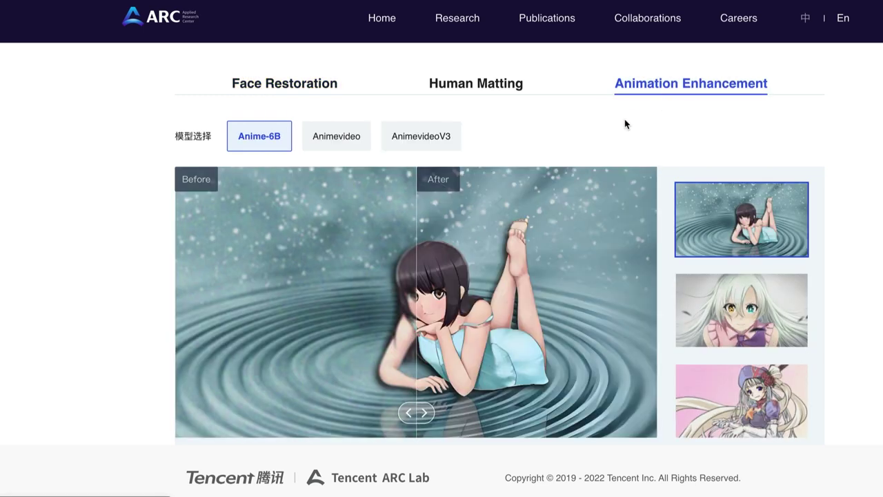
left_click(288, 86)
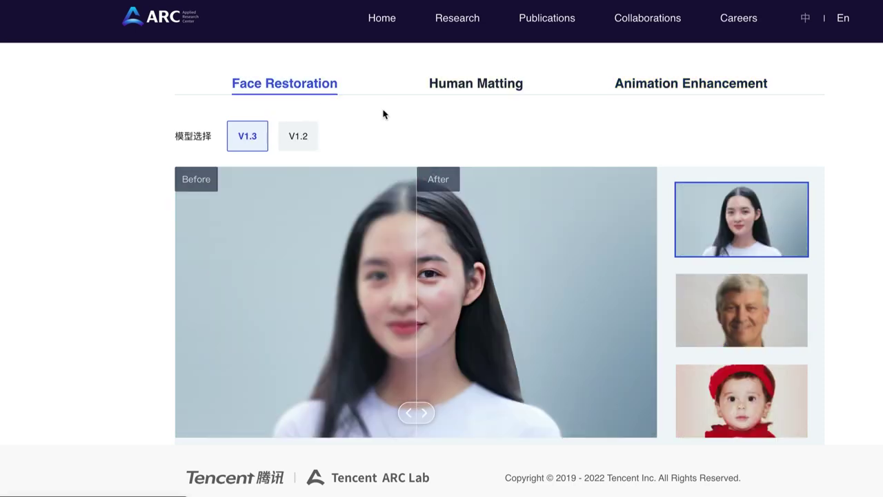
left_click(479, 88)
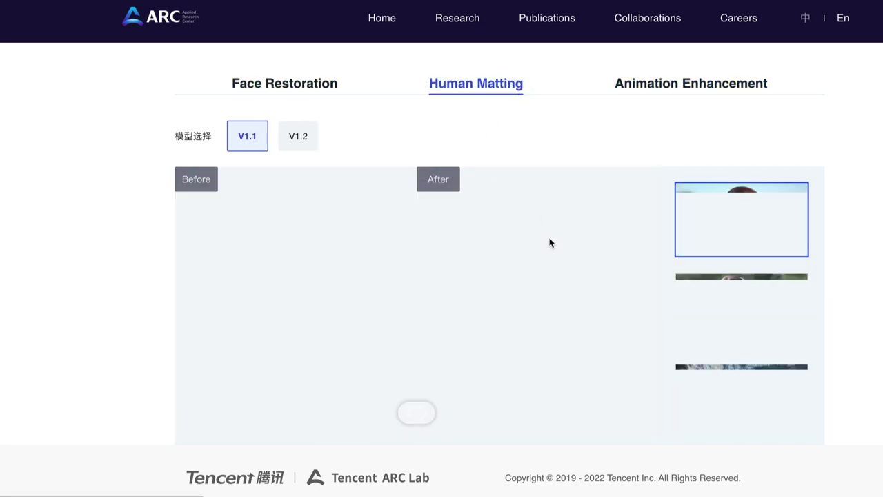
left_click(674, 83)
- Download the portrait enhanced with the Anime-6B model
scroll(416, 276, "down", 1)
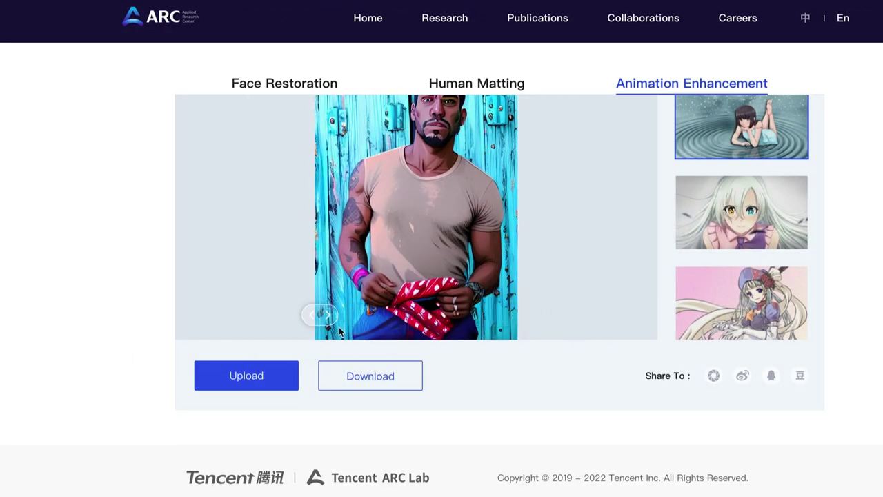
scroll(551, 253, "up", 1)
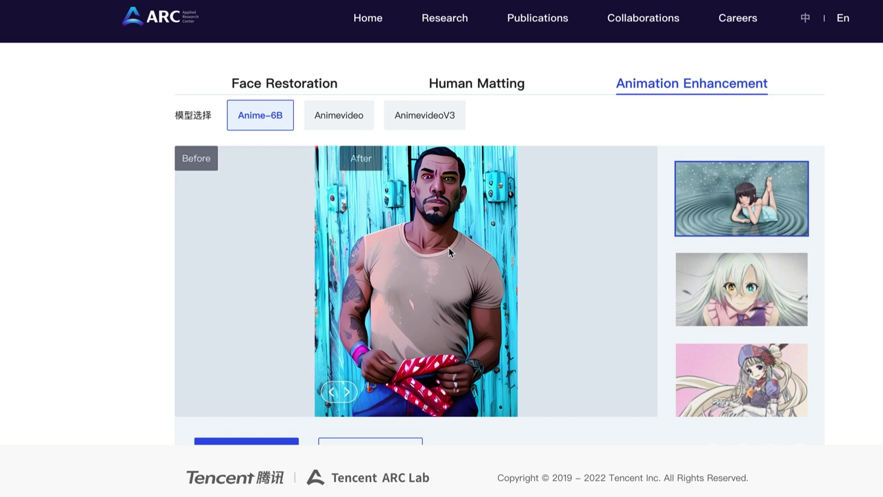
scroll(373, 335, "down", 1)
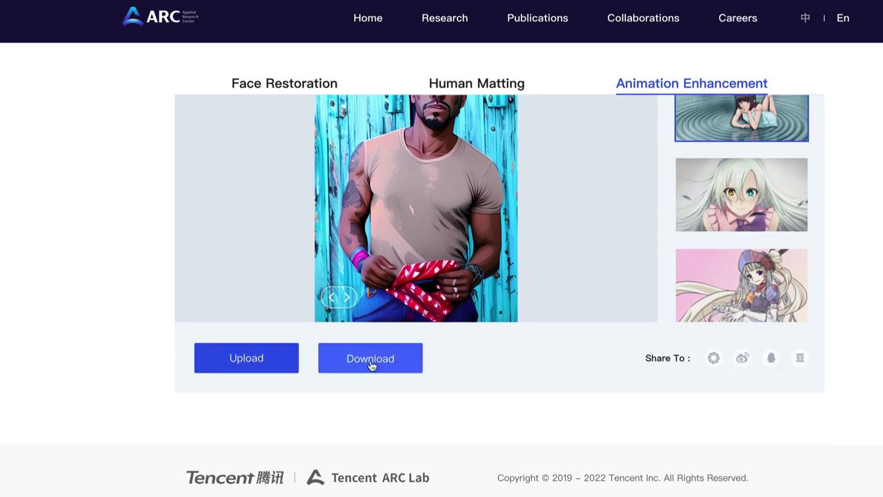
left_click(371, 364)
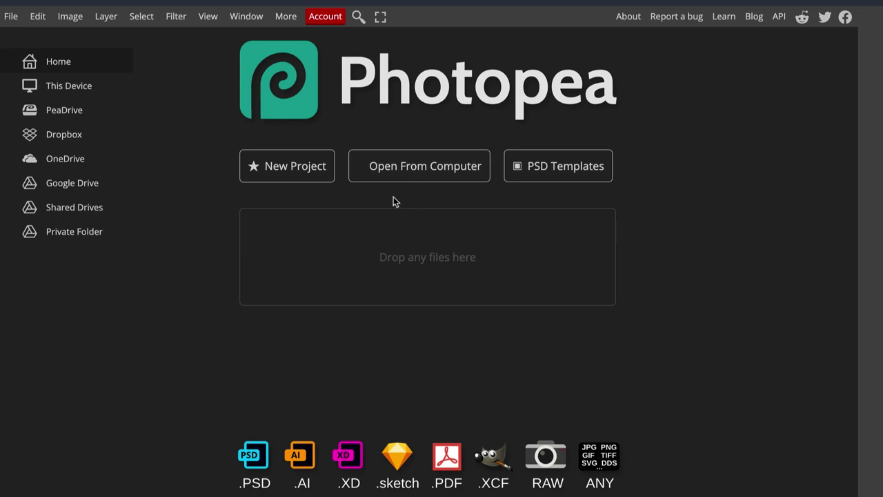
- Start a new blank Photopea project, editing its height and entering 3 for DPI
left_click(295, 174)
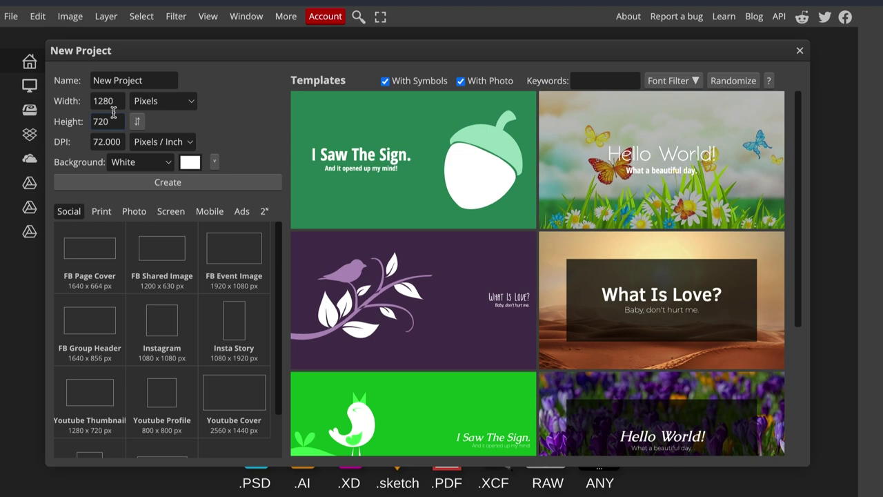
left_click(118, 123)
key("Tab")
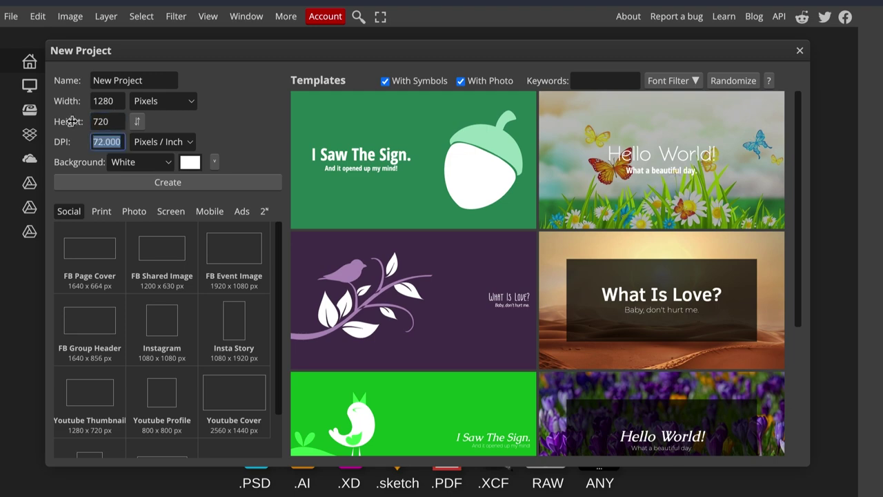
type("3")
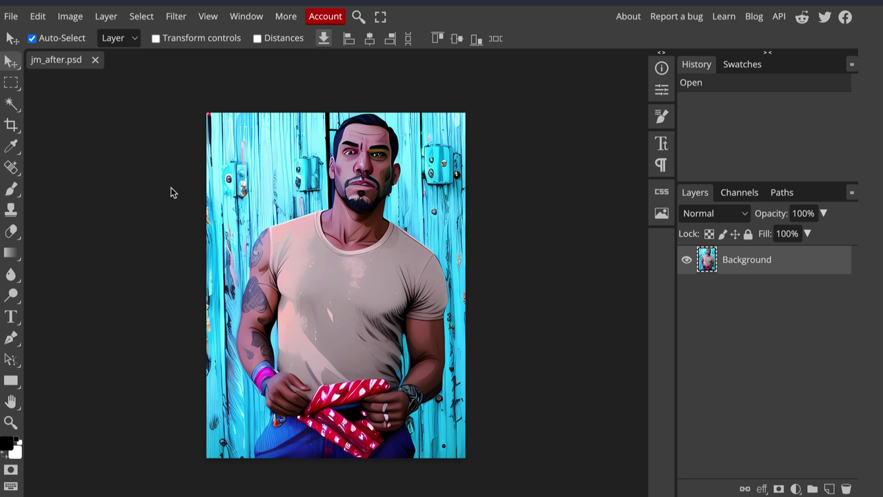
- Lasso the left-side eye and copy it to a new Layer 1 with Ctrl+J
scroll(83, 180, "up", 1)
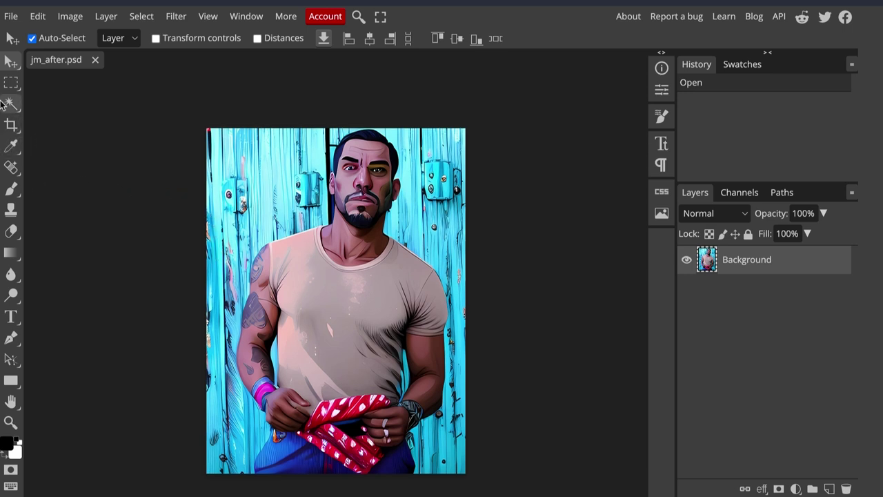
left_click(11, 83)
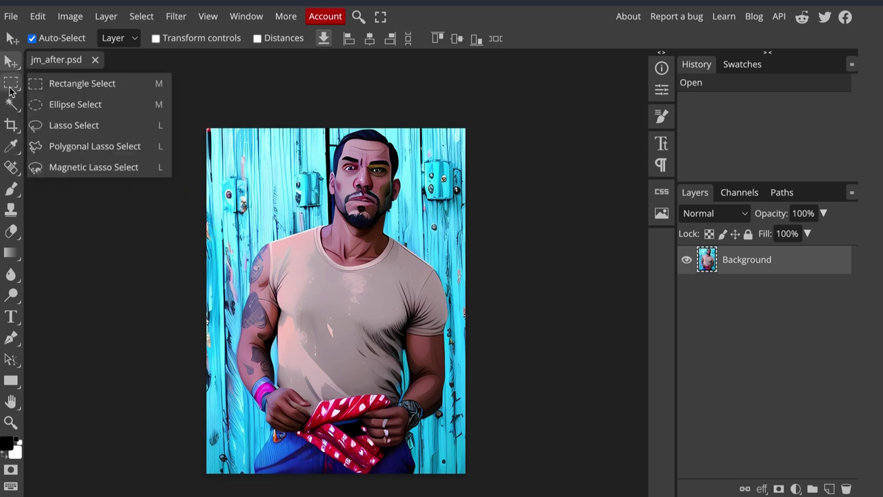
left_click(69, 125)
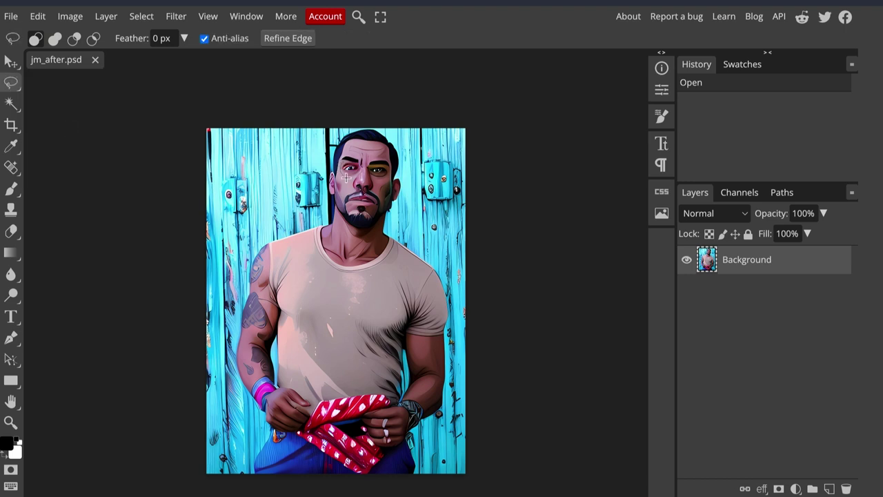
left_click_drag(358, 160, 348, 166)
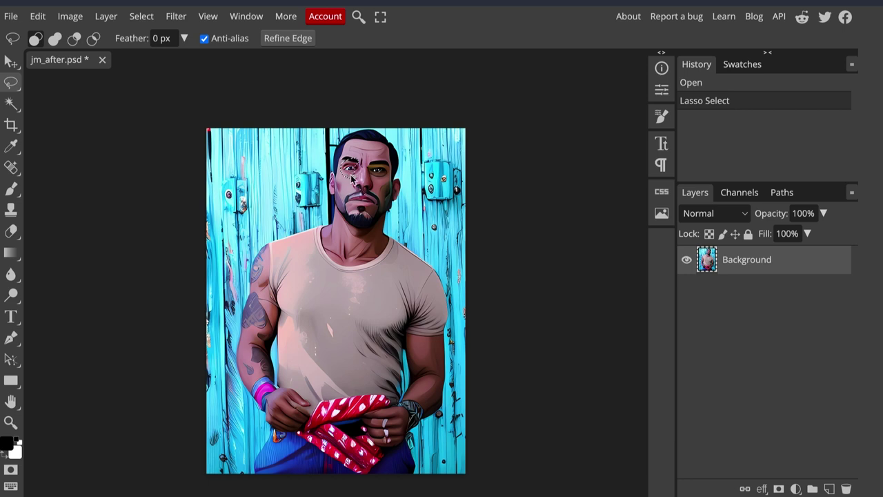
key("ctrl+j")
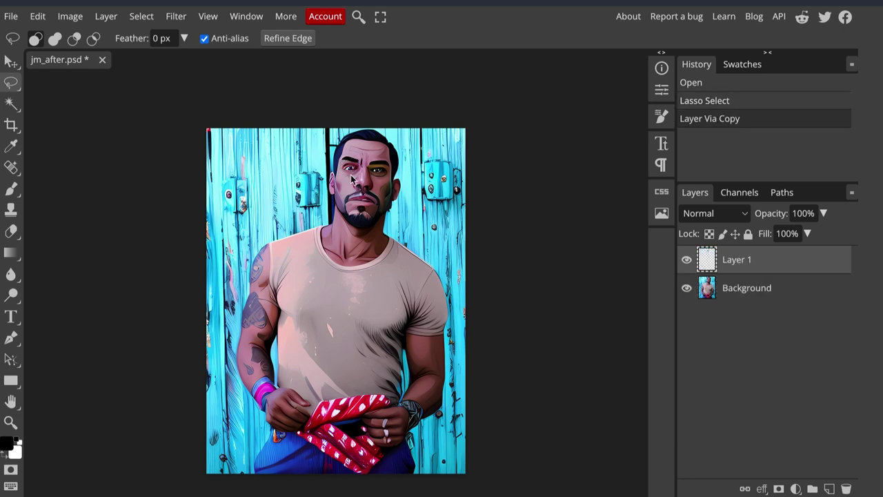
- Flip the copied eye on Layer 1 horizontally
left_click(11, 60)
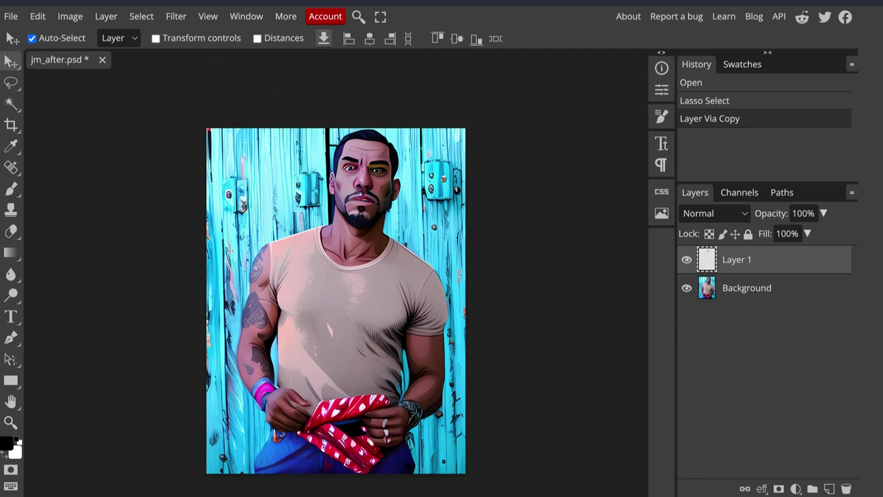
left_click(42, 21)
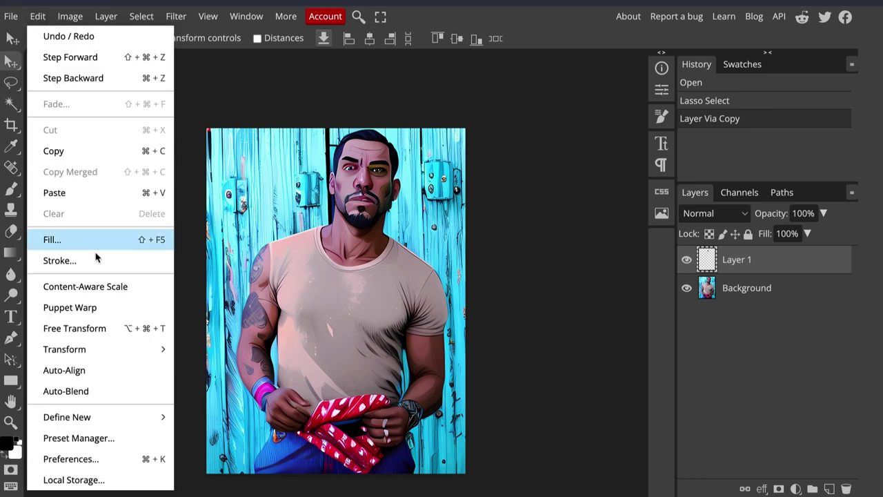
mouse_move(138, 350)
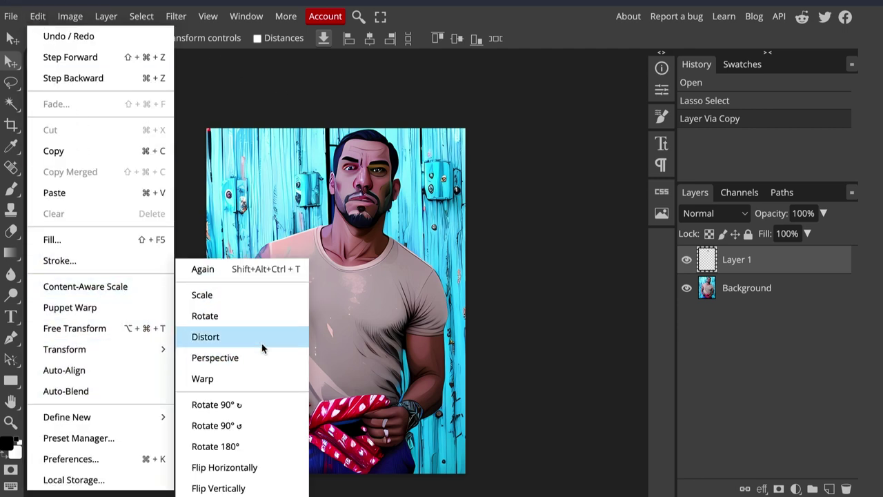
left_click(238, 469)
- Zoom in on the face and move the mirrored eye over the man's other eye
key("z")
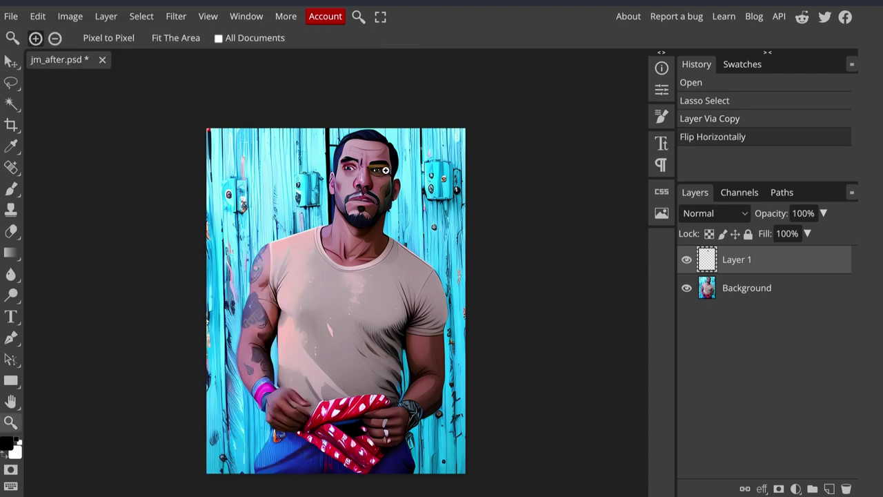
left_click(382, 171)
left_click(324, 173)
key("v")
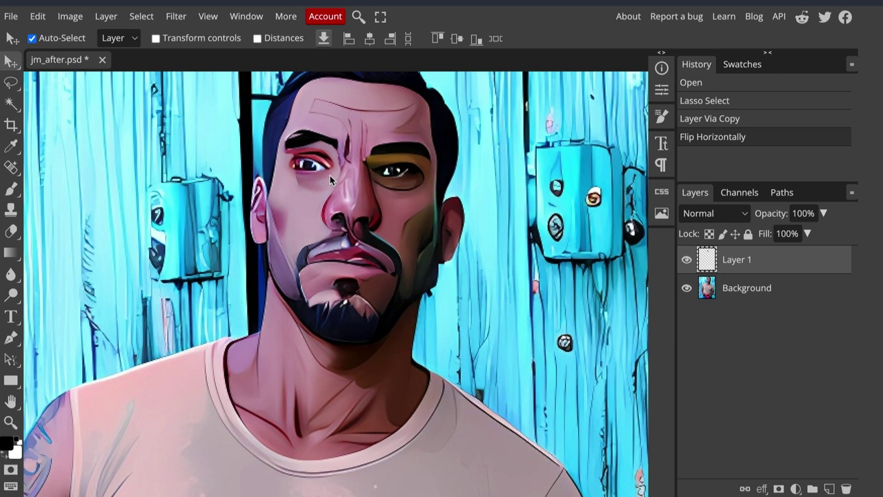
left_click_drag(321, 160, 412, 167)
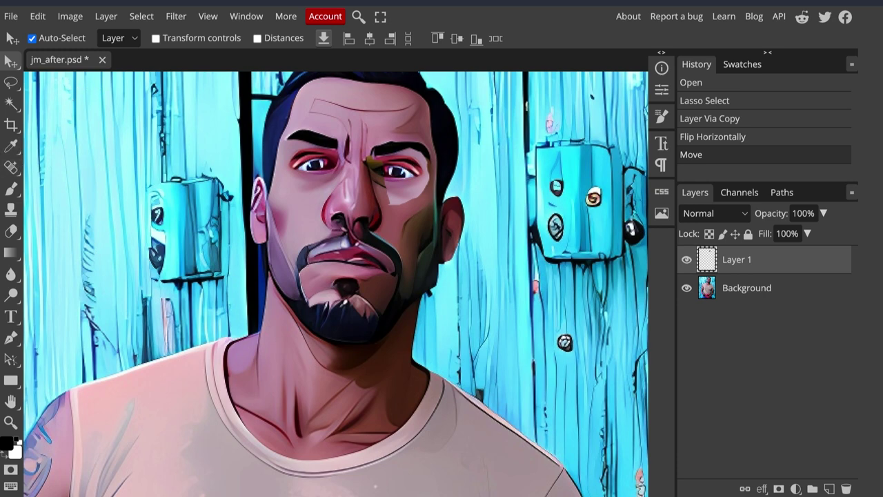
- Add a raster mask to Layer 1 and brush it softly to blend the eye into the cheek
left_click(778, 488)
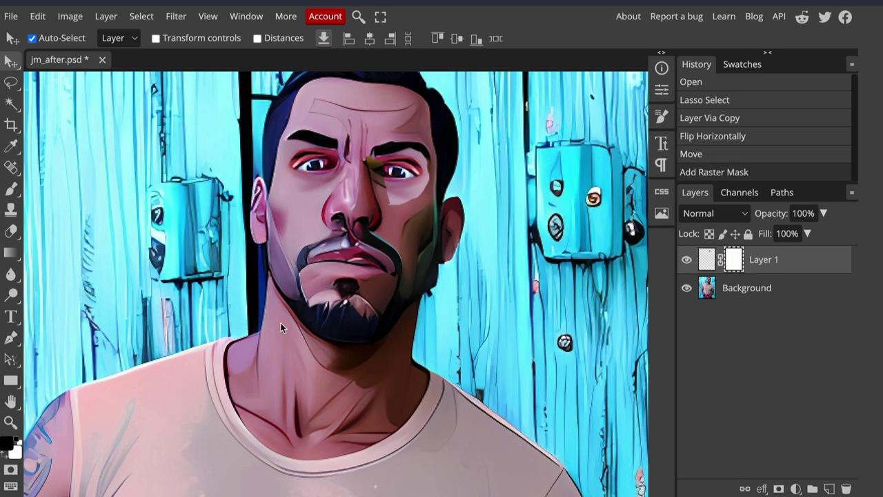
key("b")
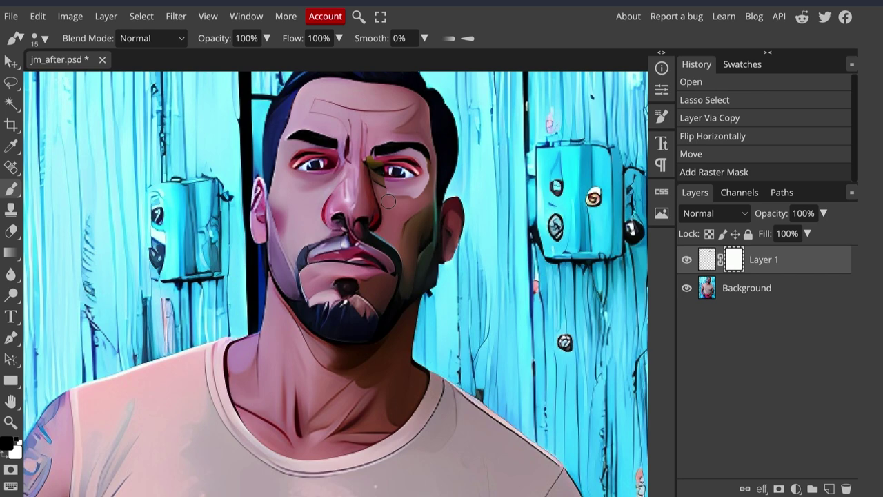
left_click(395, 202)
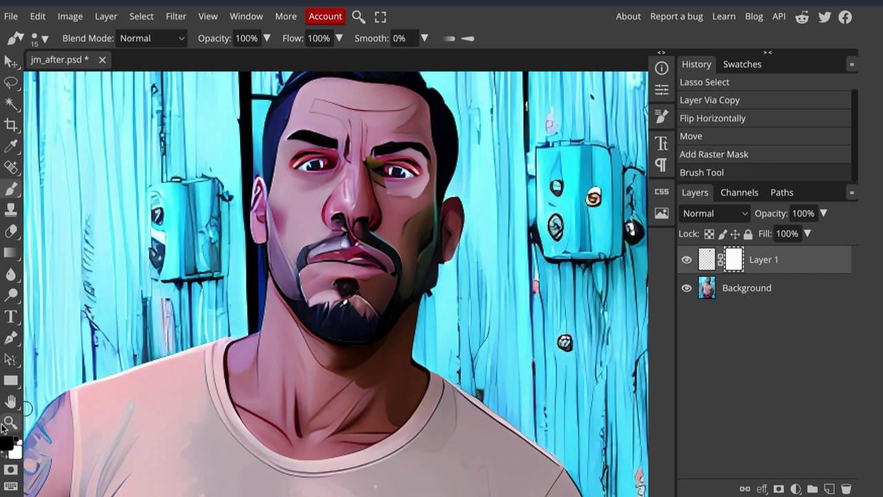
left_click(37, 40)
left_click(45, 143)
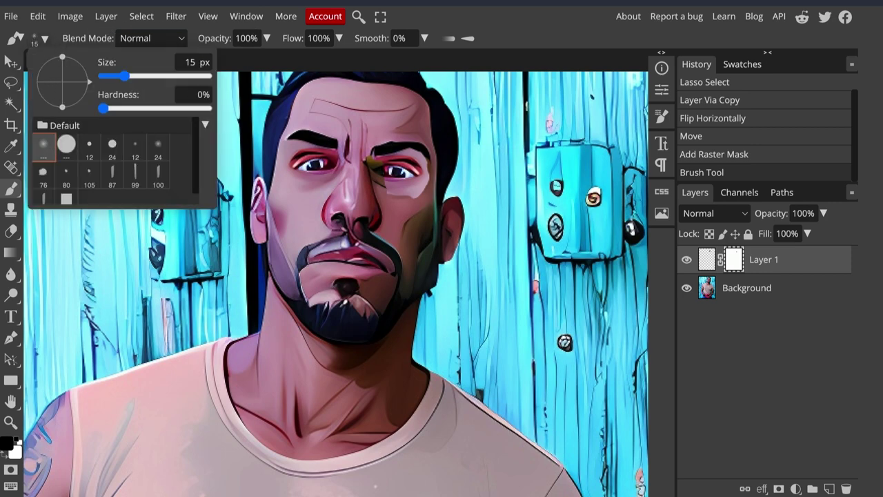
left_click(409, 192)
left_click_drag(414, 190, 397, 197)
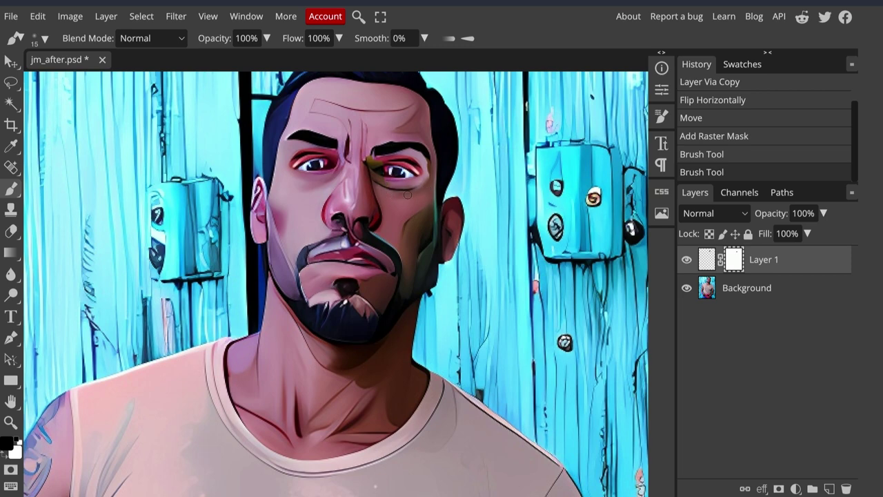
left_click(434, 180)
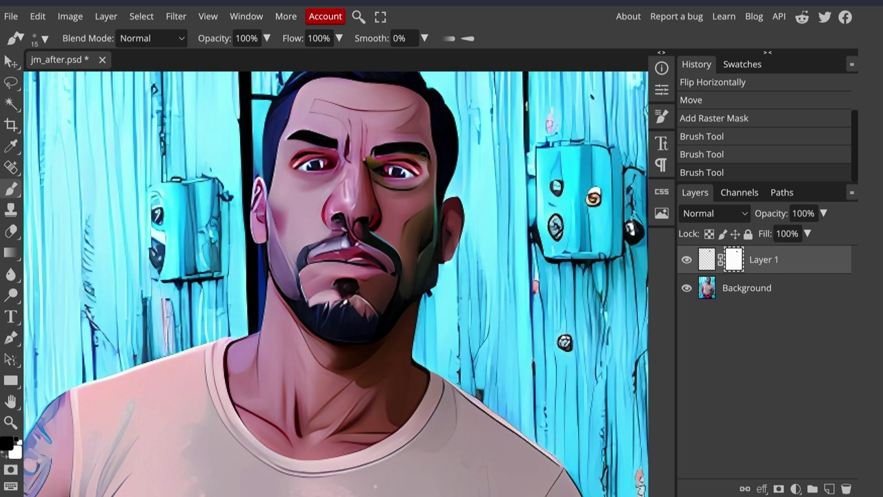
left_click_drag(430, 185, 393, 234)
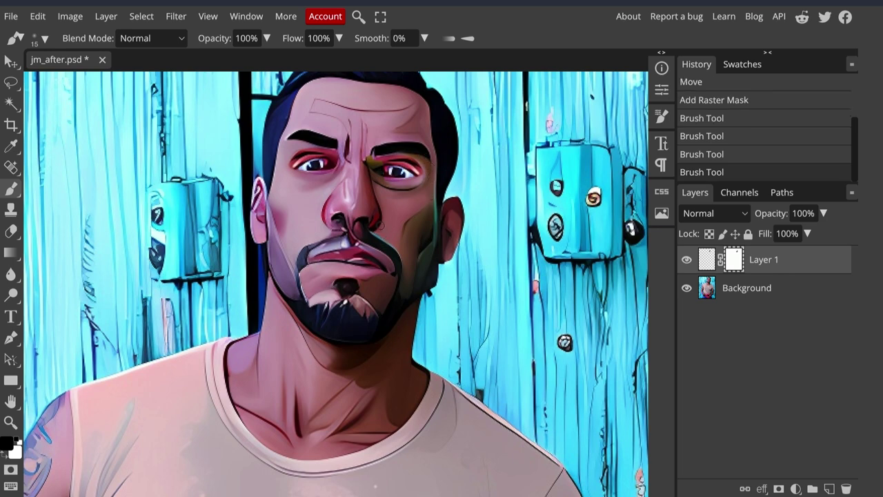
- Zoom out to see the whole portrait
key("z")
left_click(349, 240, "alt")
left_click(348, 243)
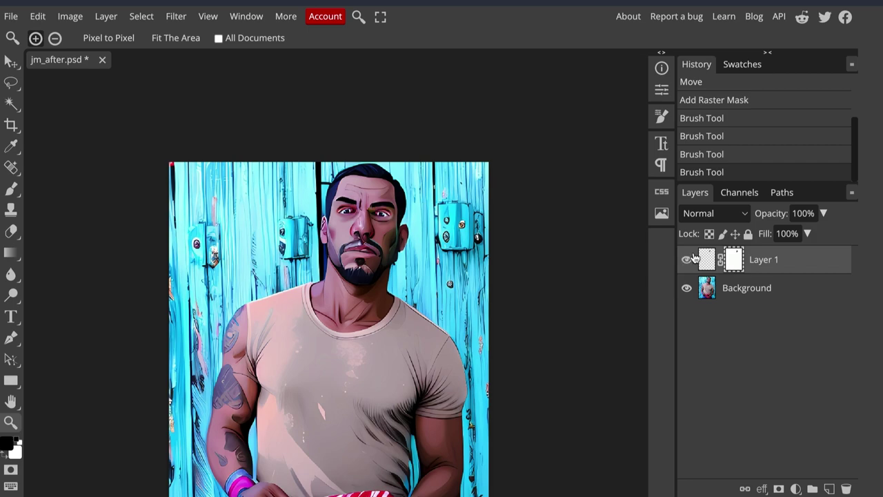
- Zoom in to check the blended face, then zoom back out
mouse_move(363, 231)
left_mouse_down()
mouse_move(420, 228)
mouse_move(373, 241)
left_mouse_up()
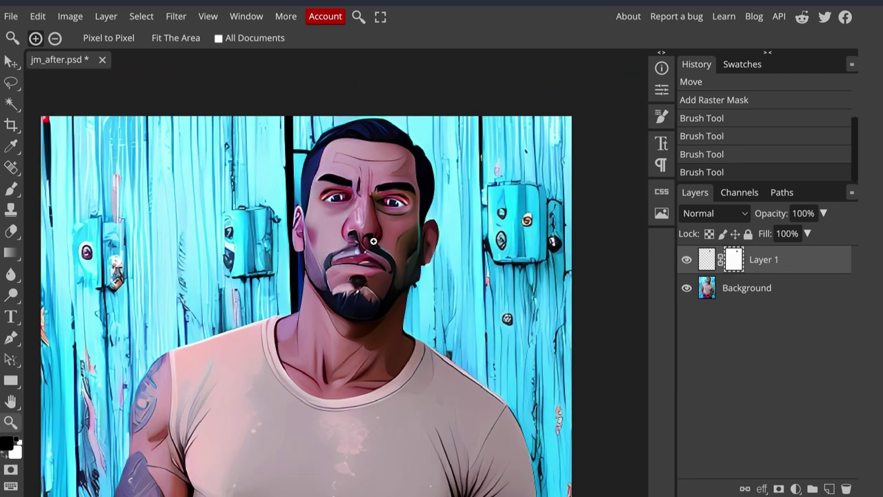
left_click(374, 240, "alt")
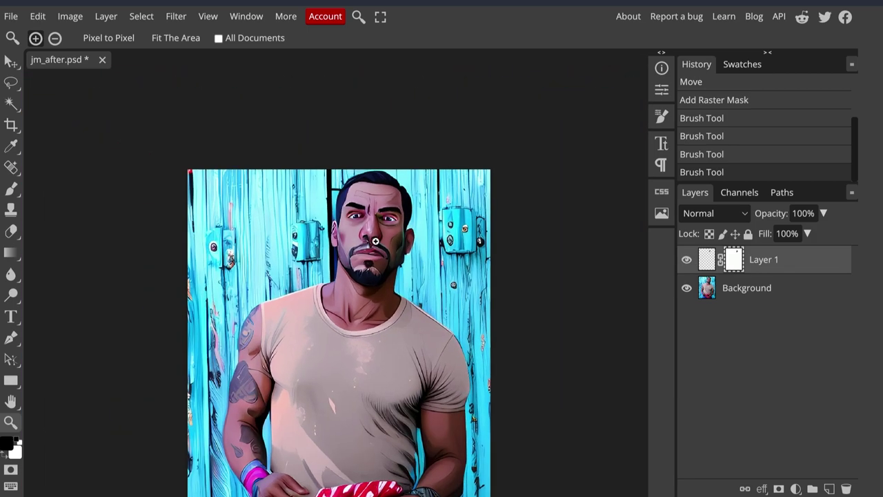
scroll(375, 241, "down", 3)
scroll(375, 241, "up", 3)
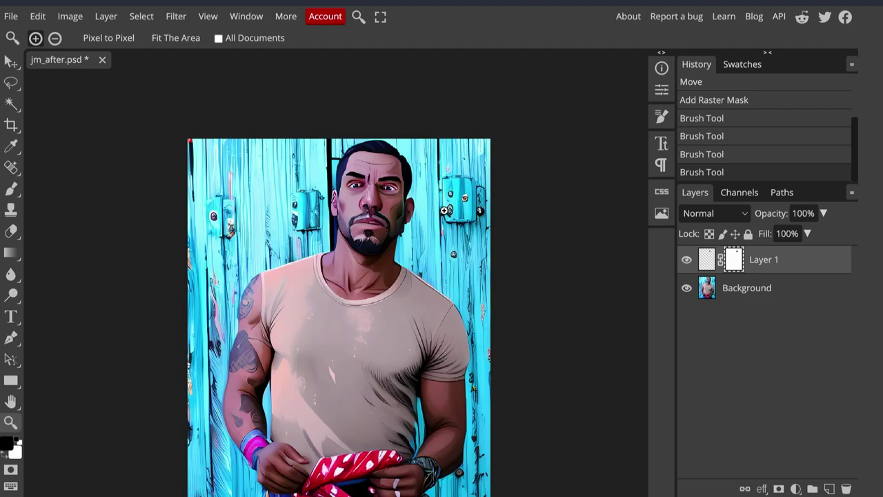
- Duplicate the Background layer and merge Layer 1 down onto the copy
left_click(769, 299)
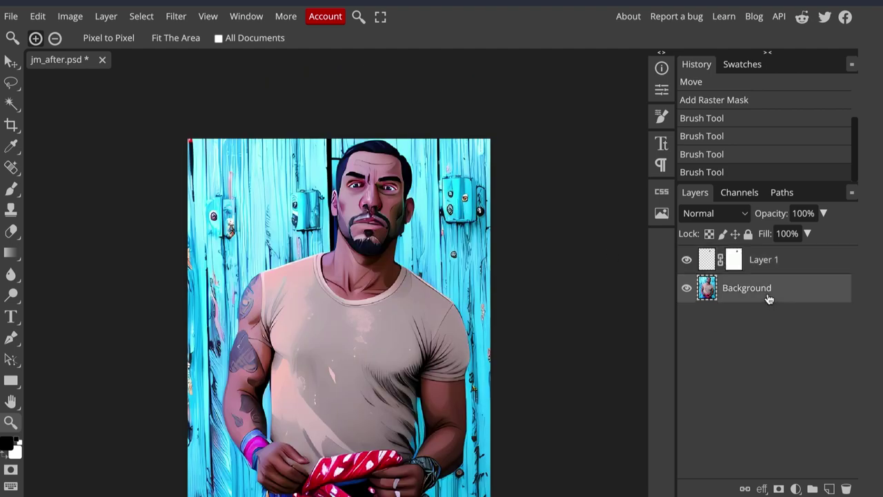
key("ctrl+j")
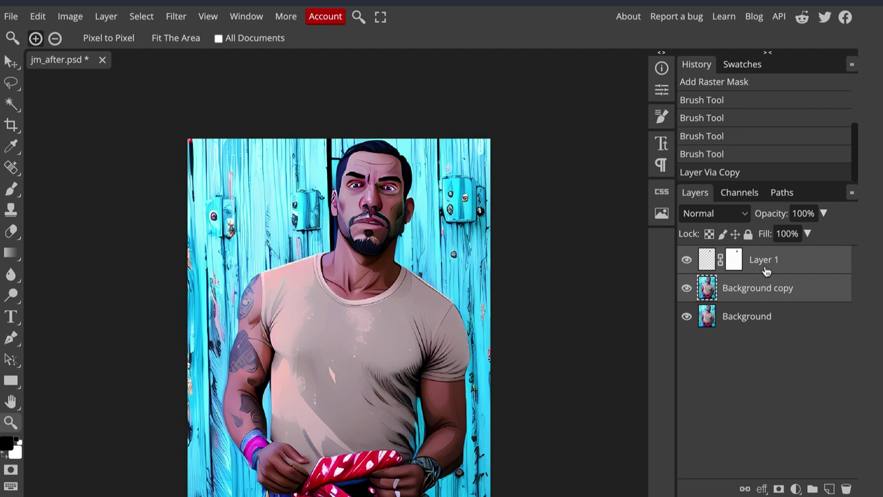
key("ctrl+e")
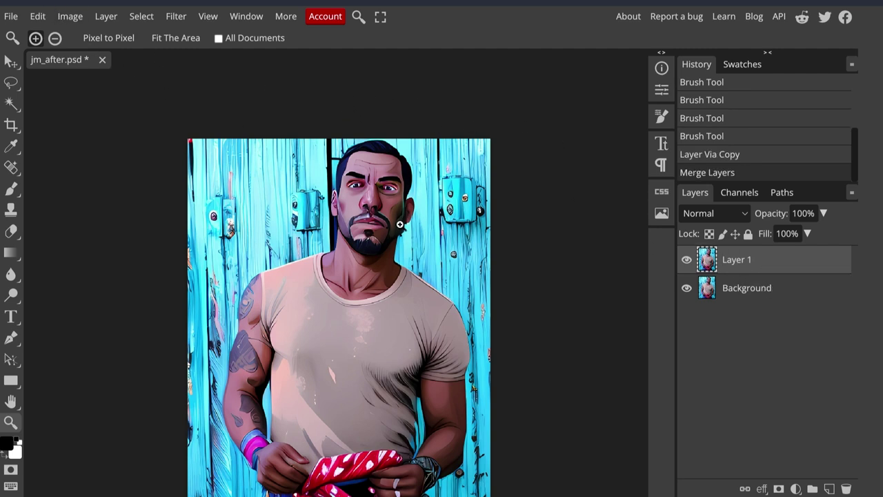
scroll(402, 222, "down", 1)
scroll(469, 198, "down", 1)
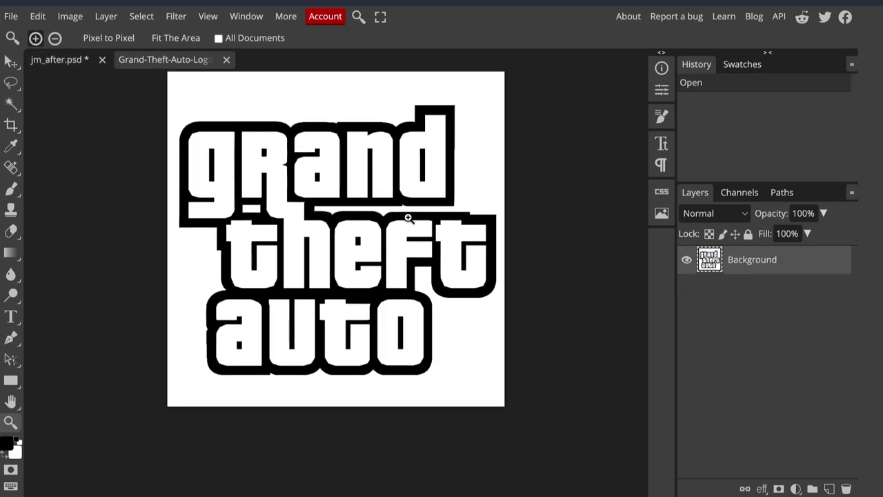
- Copy the GTA logo to its own layer and drag it into jm_after.psd
scroll(365, 198, "up", 3)
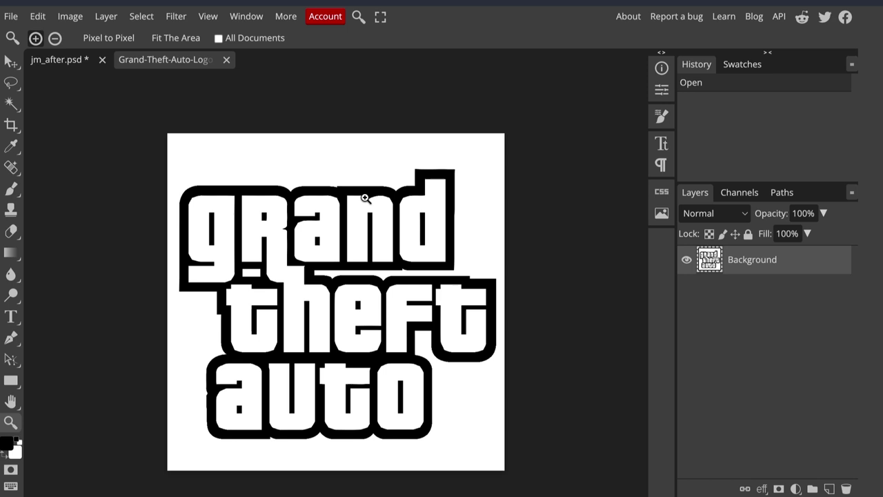
scroll(364, 198, "down", 1)
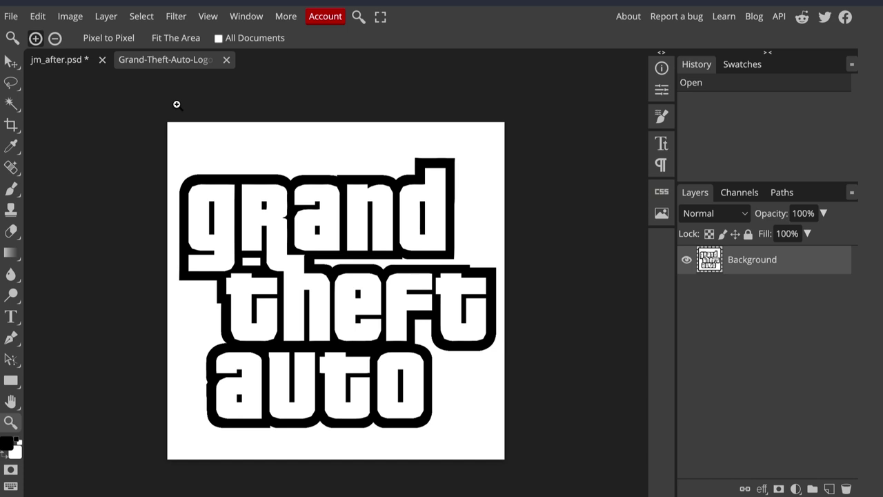
key("ctrl+j")
key("v")
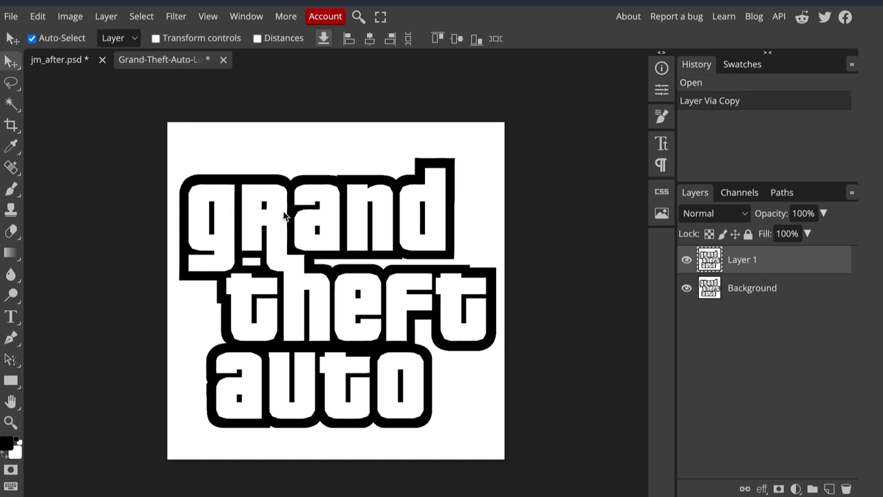
mouse_move(284, 216)
left_mouse_down()
mouse_move(226, 188)
mouse_move(66, 15)
mouse_move(48, 64)
mouse_move(294, 213)
left_mouse_up()
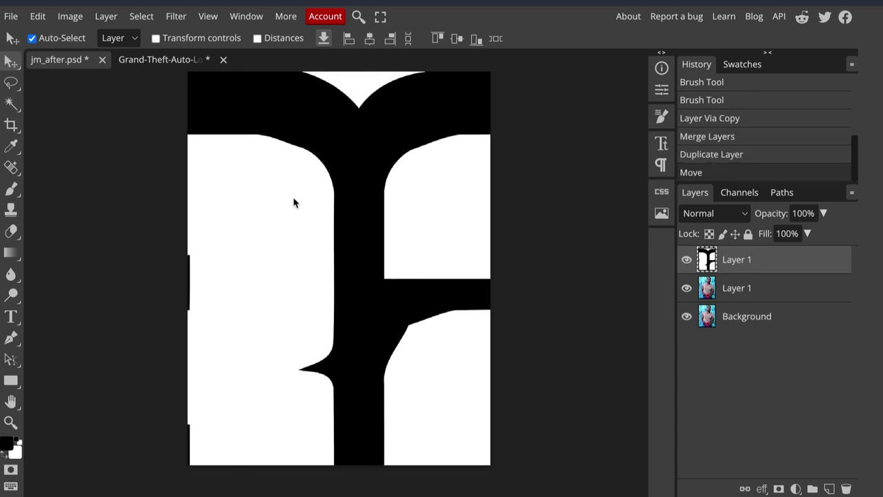
- Enable transform controls and scale the logo layer down to 19.5%
key("z")
scroll(361, 193, "down", 4)
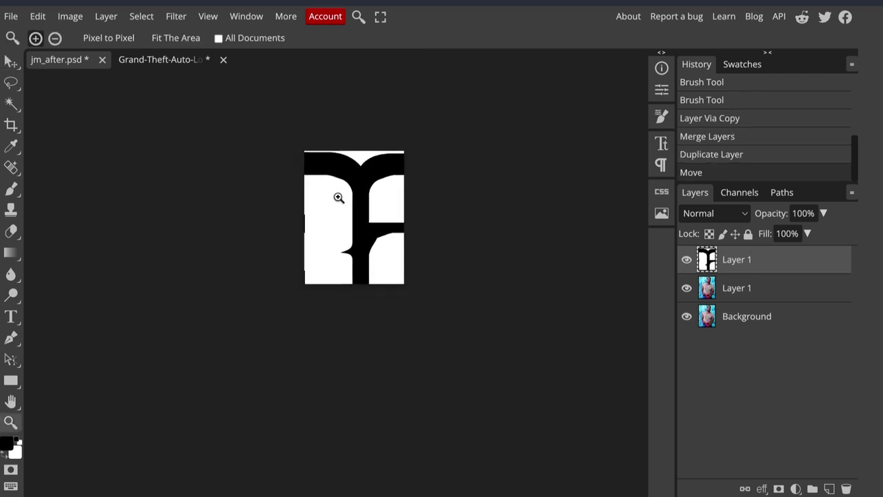
key("v")
left_click(155, 39)
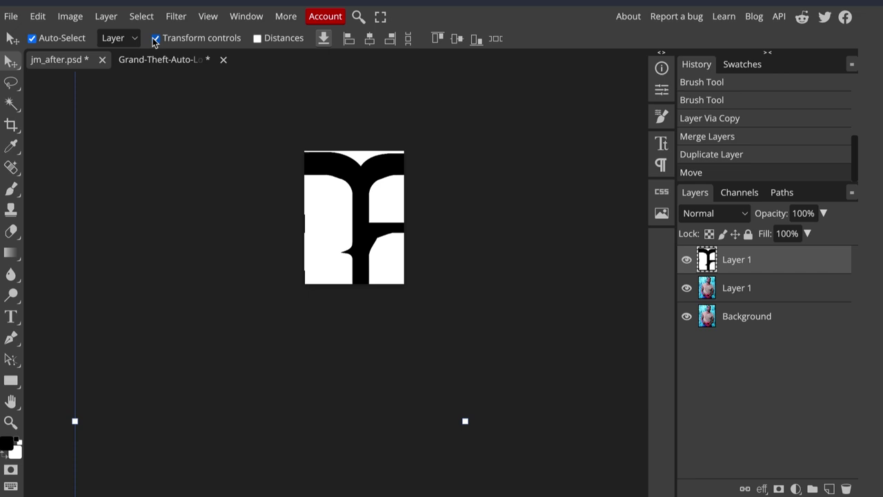
key("z")
scroll(298, 231, "down", 4)
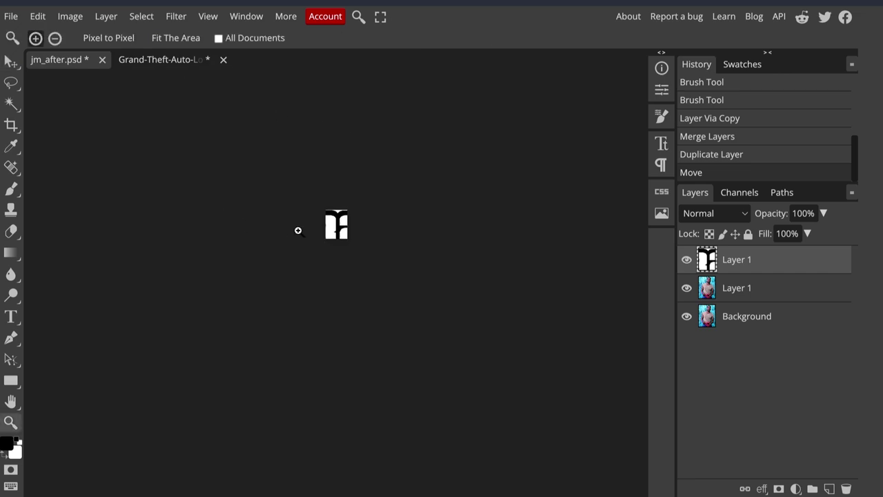
key("v")
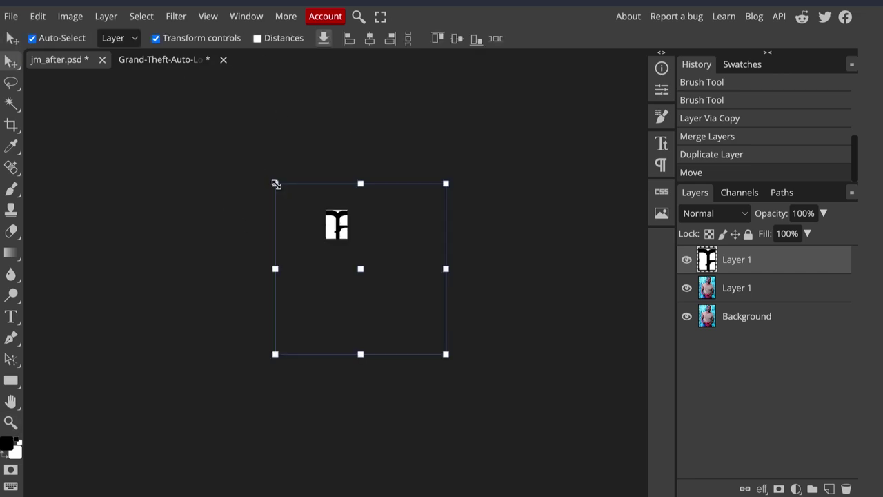
left_click_drag(276, 184, 336, 244)
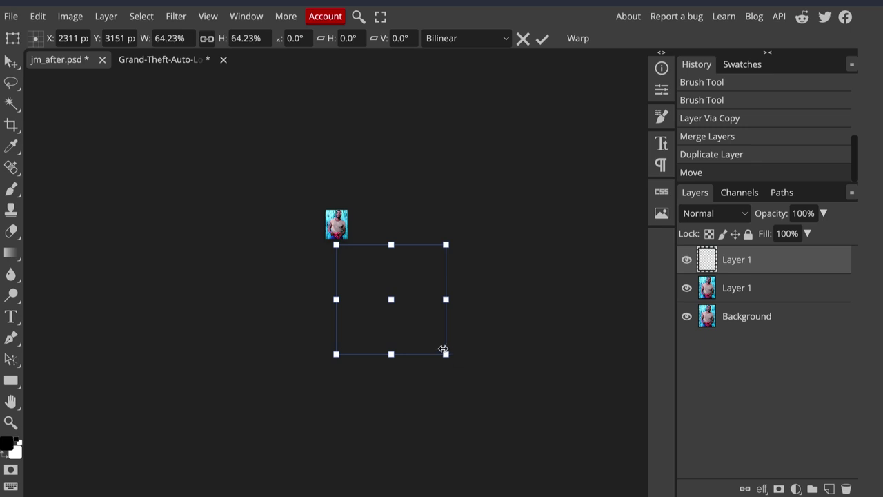
left_click_drag(443, 349, 369, 277)
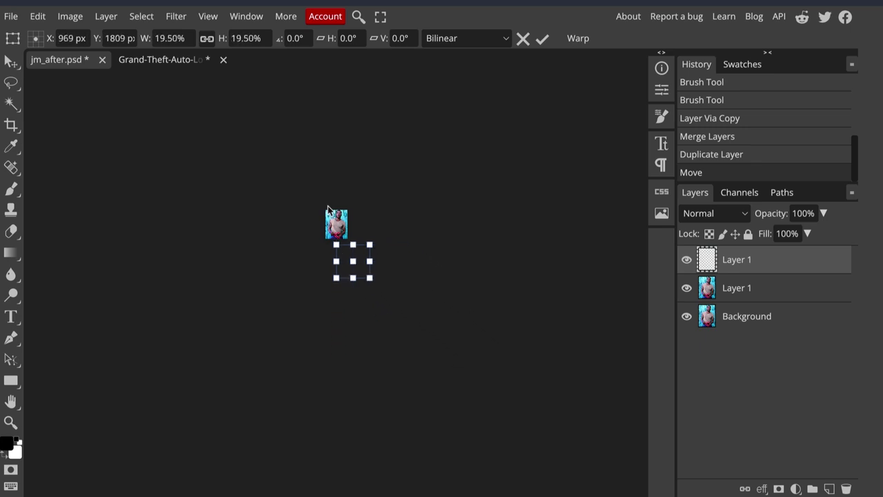
key("z")
- Move the logo up over the photo's upper half and shrink it to about 73.25%
mouse_move(349, 195)
left_mouse_down()
mouse_move(384, 195)
mouse_move(340, 195)
left_mouse_up()
scroll(472, 278, "down", 3)
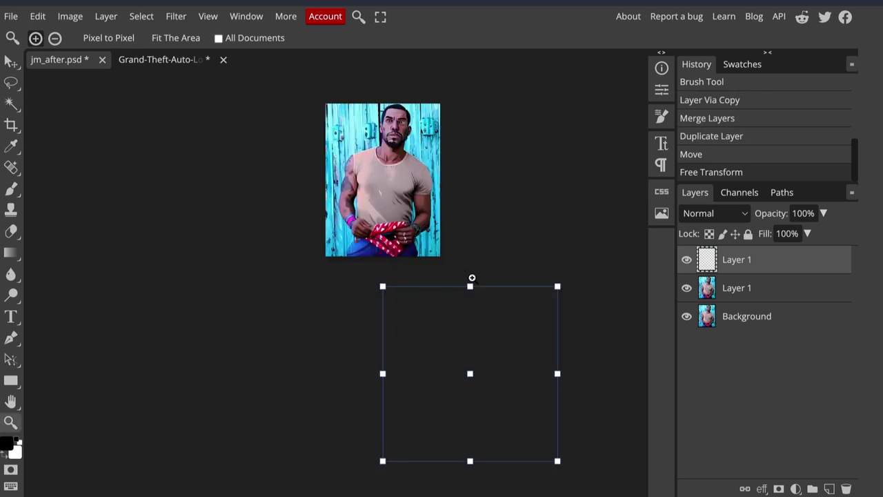
key("v")
left_click_drag(471, 311, 391, 127)
left_click_drag(487, 102, 417, 172)
left_click_drag(388, 201, 413, 144)
- Apply the logo's resize, then pick its white area with Color Range
key("Return")
key("z")
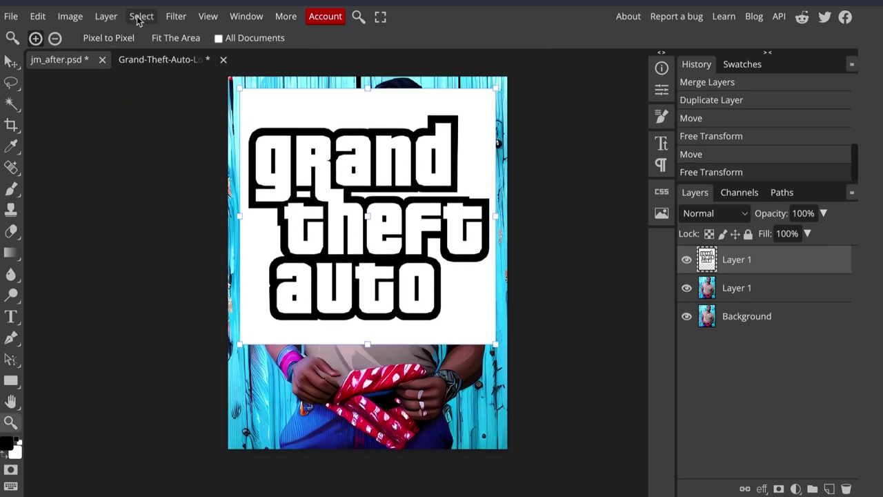
left_click(141, 16)
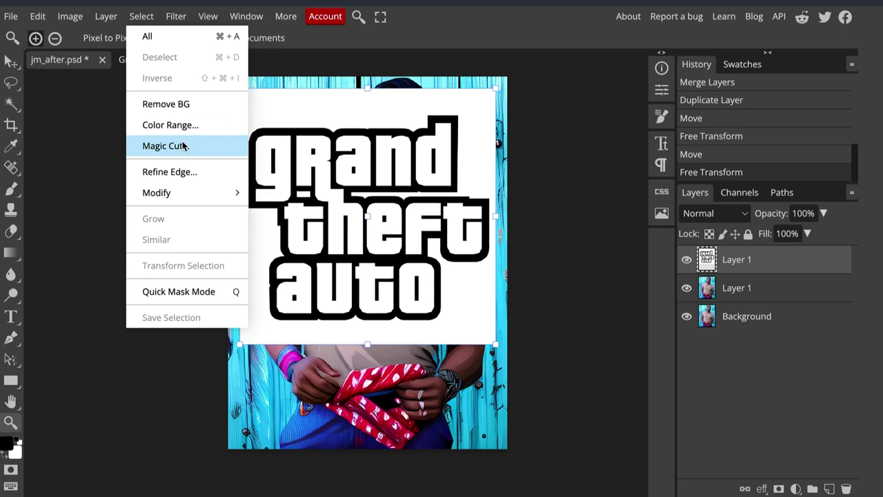
left_click(246, 127)
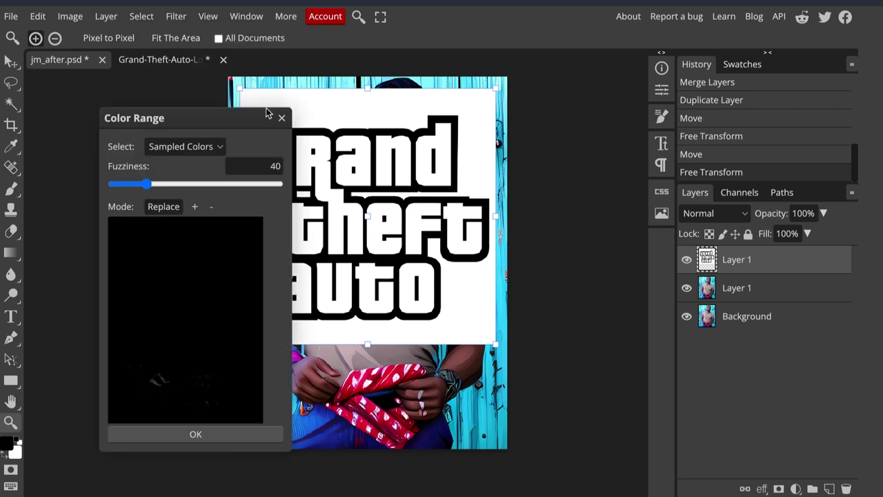
left_click(350, 109)
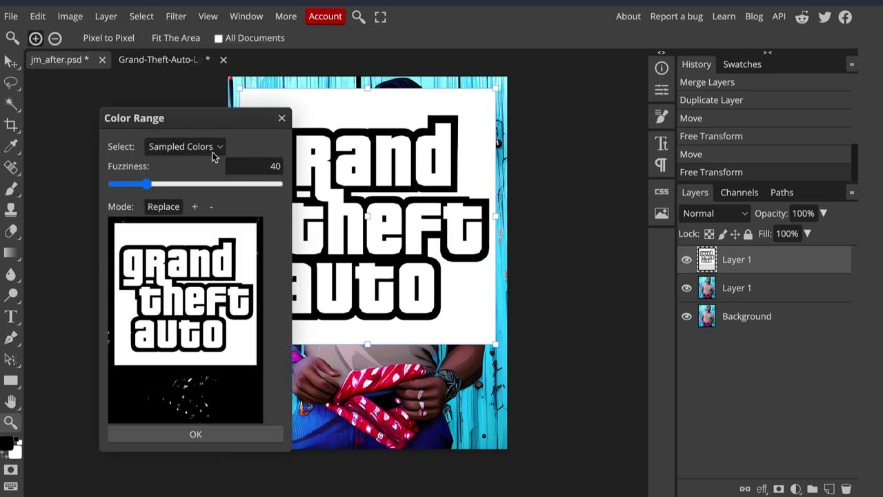
- Mask the logo layer from the white selection, then undo the mask and deselect
left_click(223, 431)
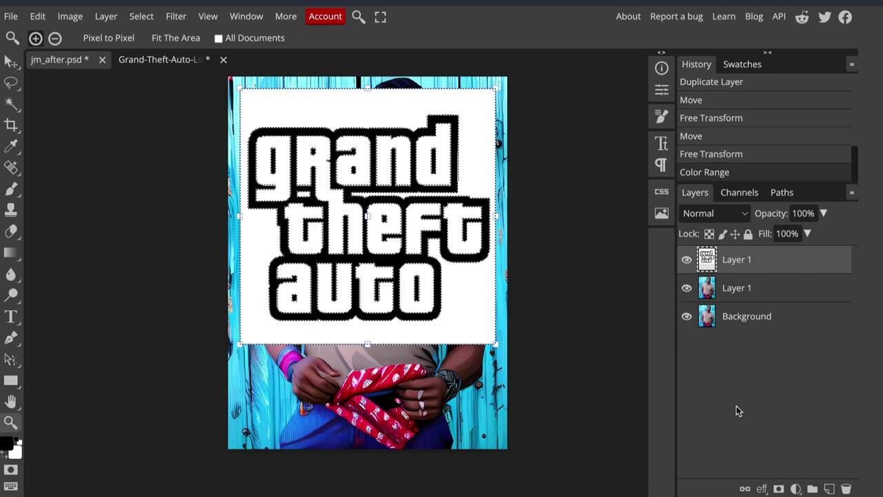
left_click(778, 488)
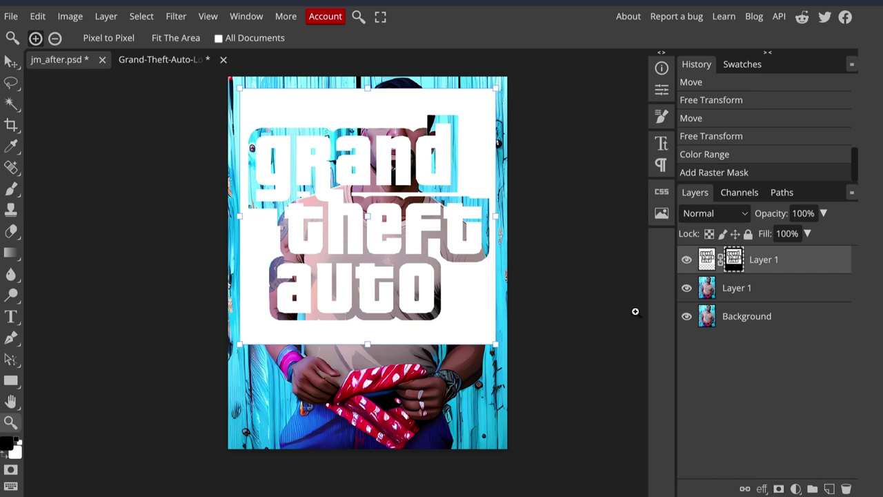
key("ctrl+z")
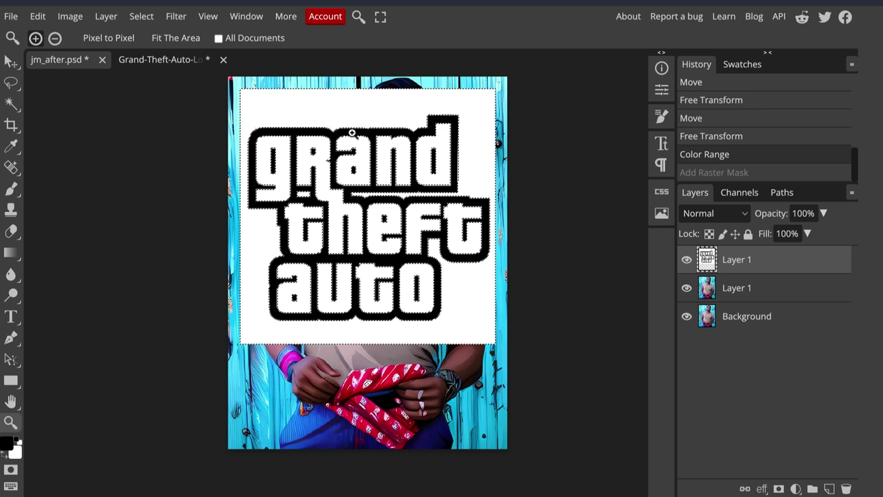
key("ctrl+d")
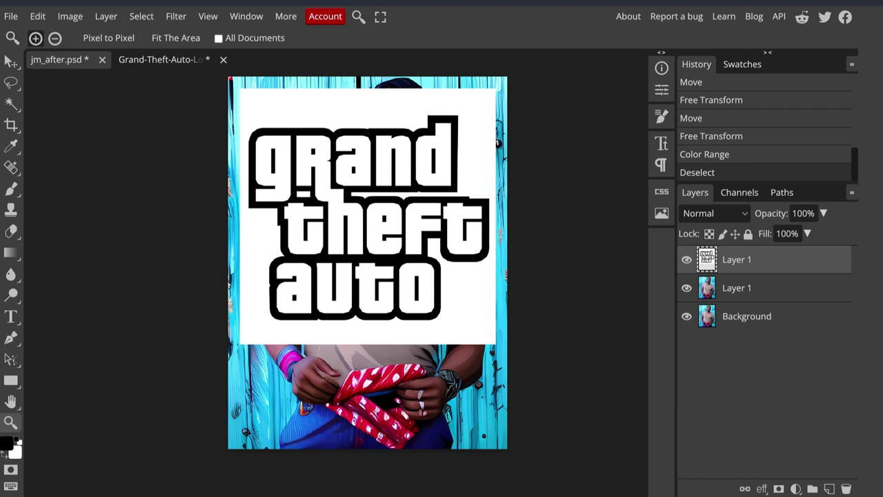
- Hide the logo's white backdrop with a Magic Wand mask, inverted so the lettering shows
left_click(143, 16)
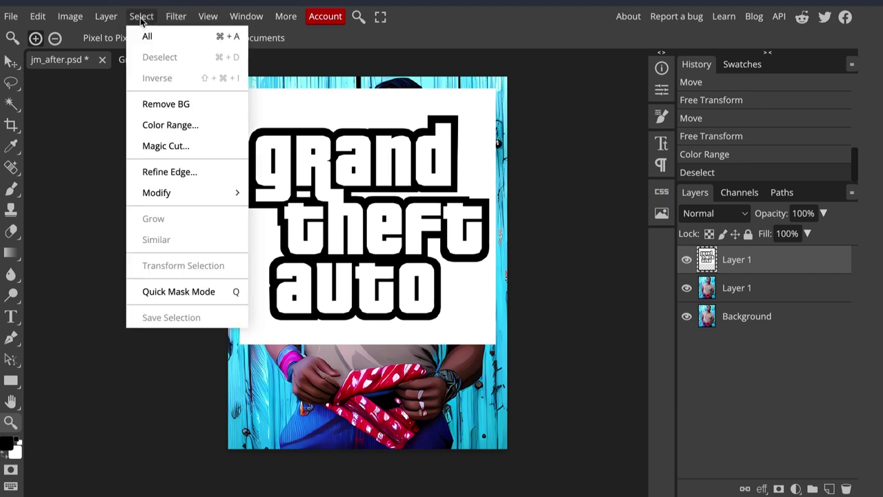
left_click(11, 104)
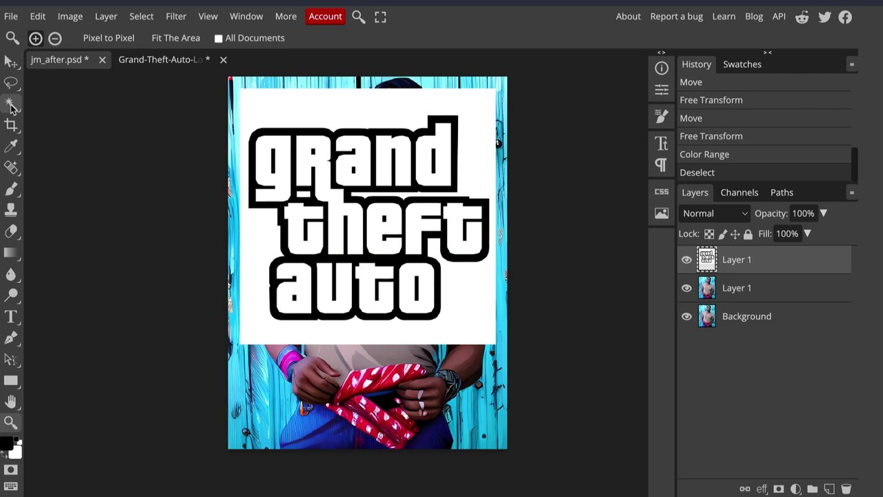
right_click(10, 103)
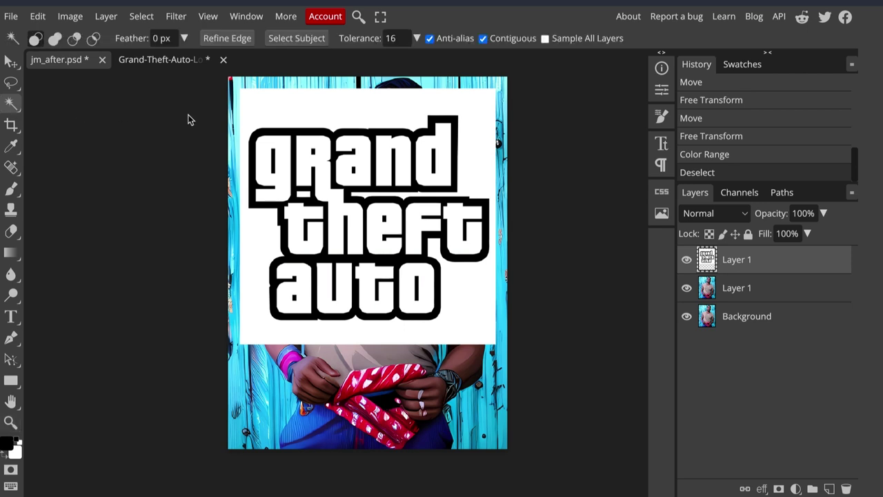
left_click(268, 110)
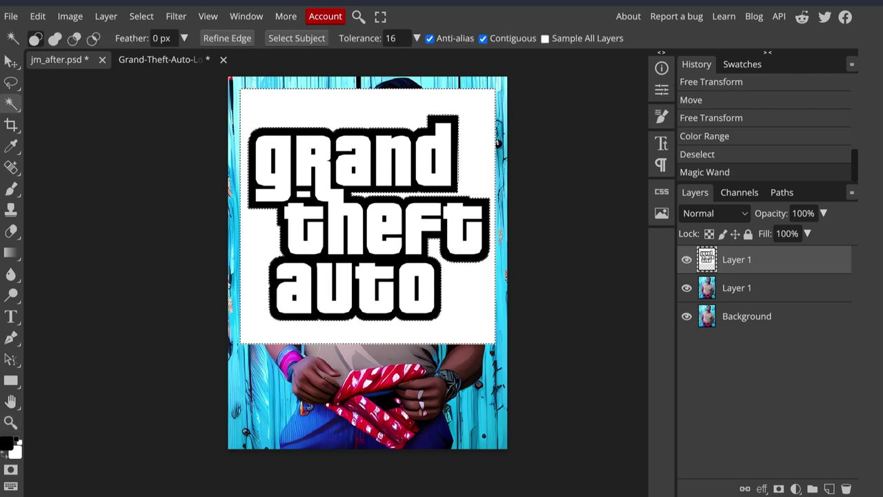
left_click(778, 488)
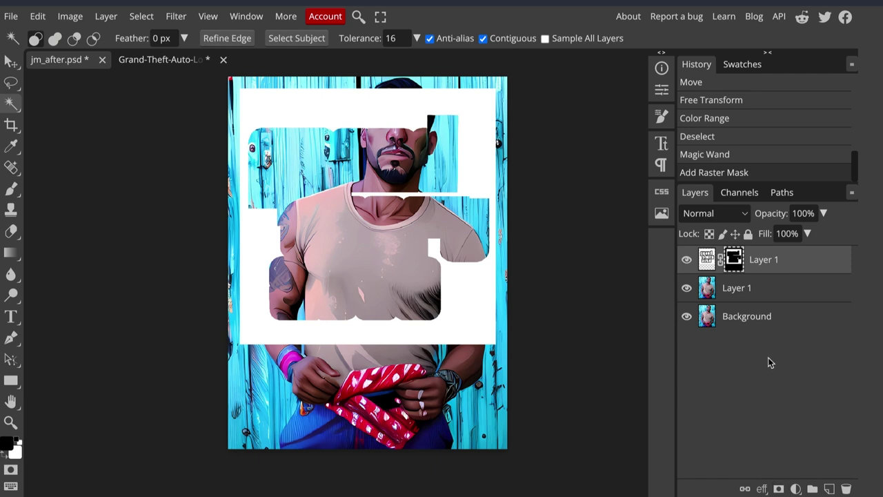
key("ctrl+i")
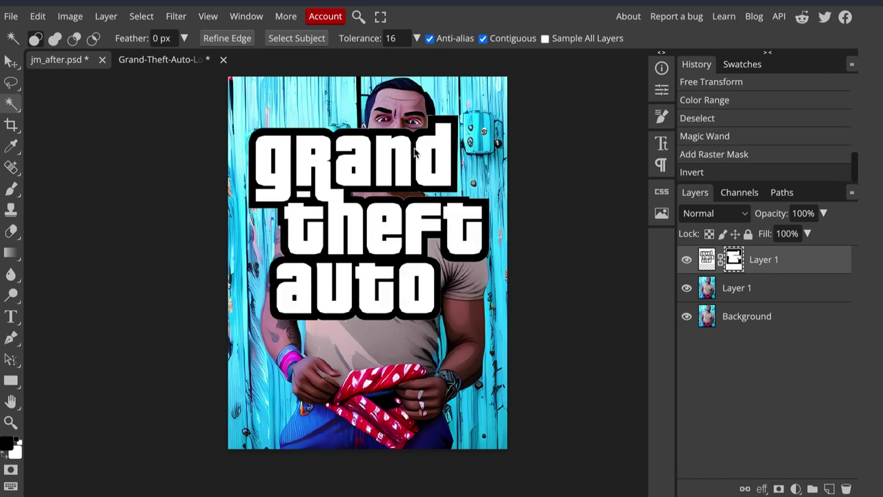
- Move the logo toward the top and enlarge it to about 110% on the centre guide
key("v")
left_click_drag(394, 162, 408, 134)
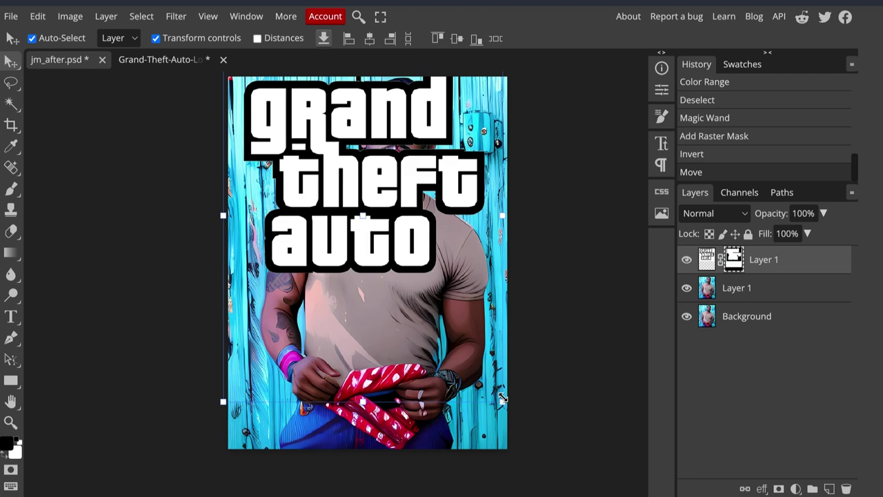
left_click_drag(502, 398, 522, 420)
left_click_drag(383, 269, 369, 273)
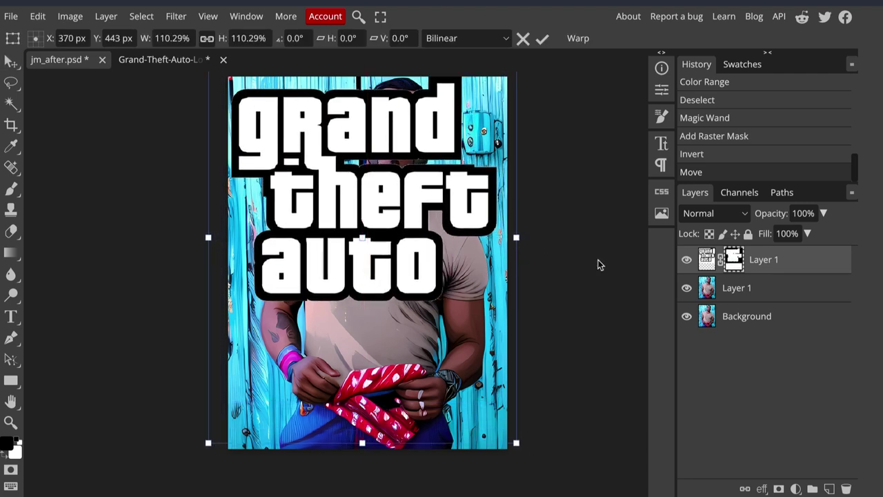
left_click(542, 38)
scroll(417, 238, "up", 2)
scroll(417, 238, "down", 1)
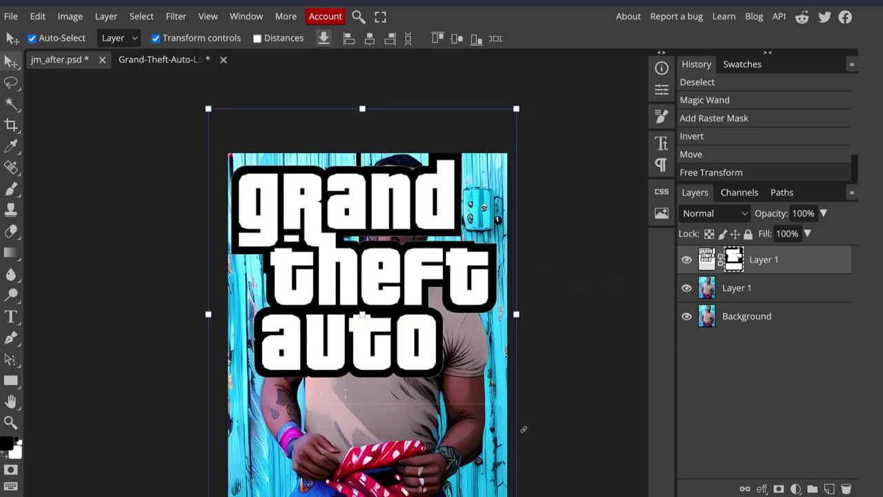
key("b")
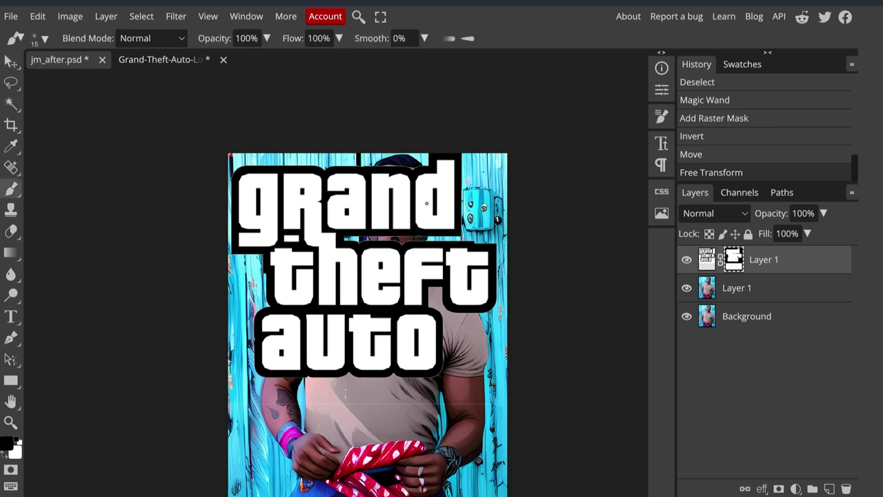
key("bracketright")
key("bracketright")
key("bracketright")
key("bracketright")
key("bracketright")
key("bracketright")
left_click_drag(409, 229, 388, 218)
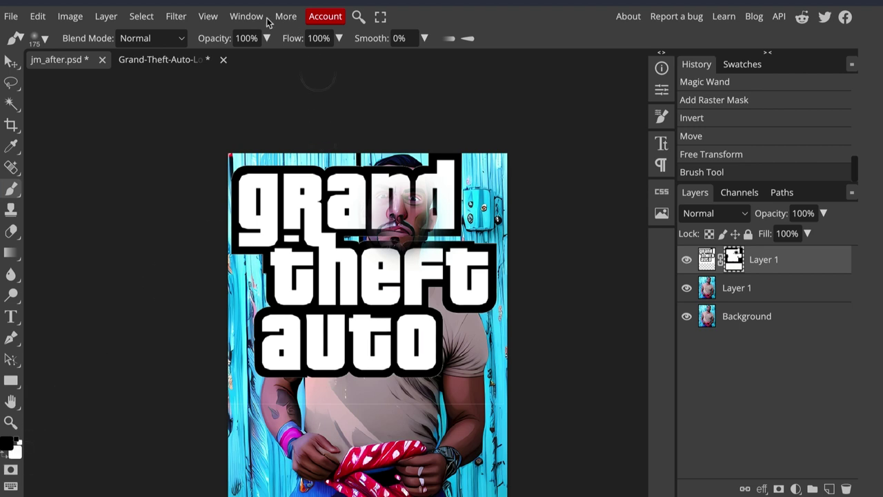
left_click(35, 38)
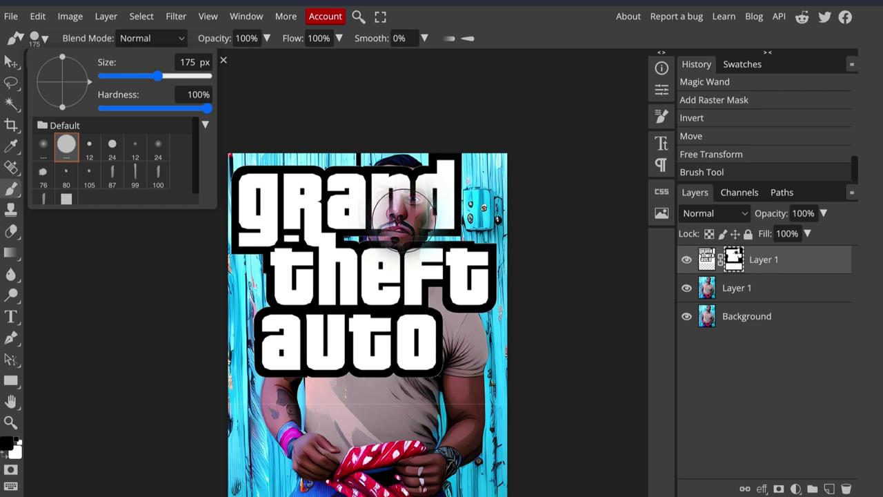
mouse_move(403, 214)
left_mouse_down()
mouse_move(418, 197)
mouse_move(397, 188)
mouse_move(414, 178)
mouse_move(376, 176)
mouse_move(387, 215)
mouse_move(376, 227)
mouse_move(376, 268)
mouse_move(353, 272)
mouse_move(371, 257)
mouse_move(351, 276)
mouse_move(305, 290)
mouse_move(277, 343)
mouse_move(277, 360)
mouse_move(291, 373)
mouse_move(338, 306)
mouse_move(311, 316)
mouse_move(284, 352)
mouse_move(392, 370)
mouse_move(365, 343)
mouse_move(340, 352)
mouse_move(418, 363)
mouse_move(436, 352)
mouse_move(431, 332)
mouse_move(352, 421)
left_mouse_up()
mouse_move(359, 276)
left_mouse_down()
mouse_move(387, 304)
mouse_move(412, 252)
left_mouse_up()
key("ctrl+z")
key("ctrl+z")
key("ctrl+z")
key("ctrl+z")
left_click(737, 288)
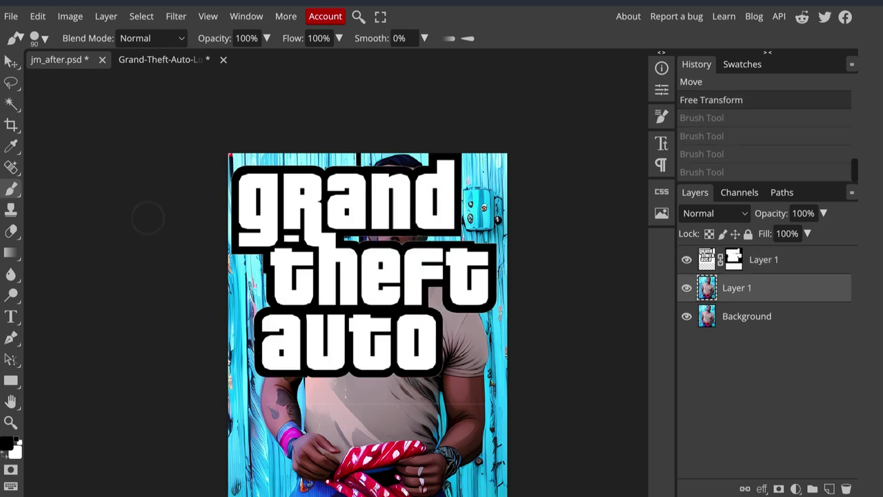
- Select the man with Object Select and refine the edges around his arm and head
key("w")
left_click(686, 260)
scroll(414, 261, "down", 1)
left_click(414, 261)
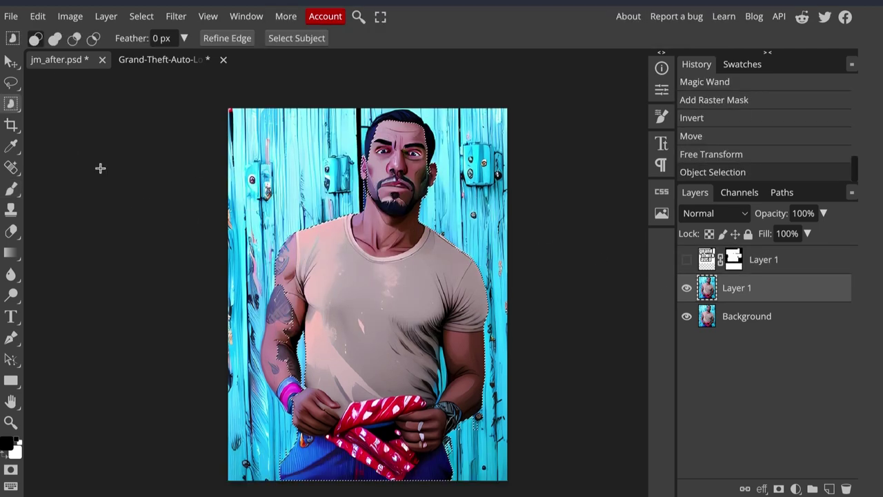
key("l")
left_click(287, 38)
mouse_move(142, 290)
left_mouse_down()
mouse_move(127, 369)
mouse_move(172, 376)
left_mouse_up()
left_click_drag(268, 155, 228, 126)
left_click(843, 42)
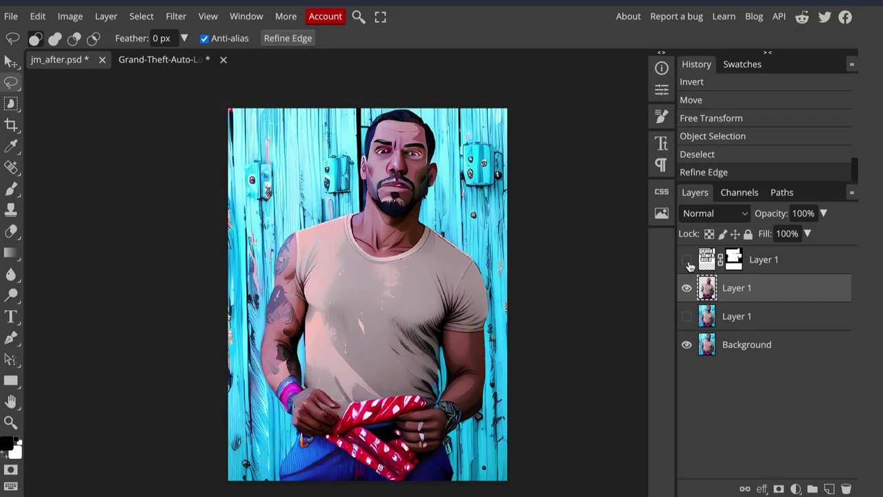
- Load the man's outline and paint it black into the logo layer's mask
left_click(705, 293, "ctrl")
left_click(686, 288)
left_click(686, 259)
left_click(733, 259)
key("b")
mouse_move(283, 324)
left_mouse_down()
mouse_move(414, 331)
mouse_move(442, 248)
mouse_move(355, 127)
mouse_move(361, 325)
left_mouse_up()
- Deselect and touch up the mask with a 45 px brush around face, torso and right collar
key("ctrl+d")
key("bracketleft")
key("bracketleft")
key("bracketleft")
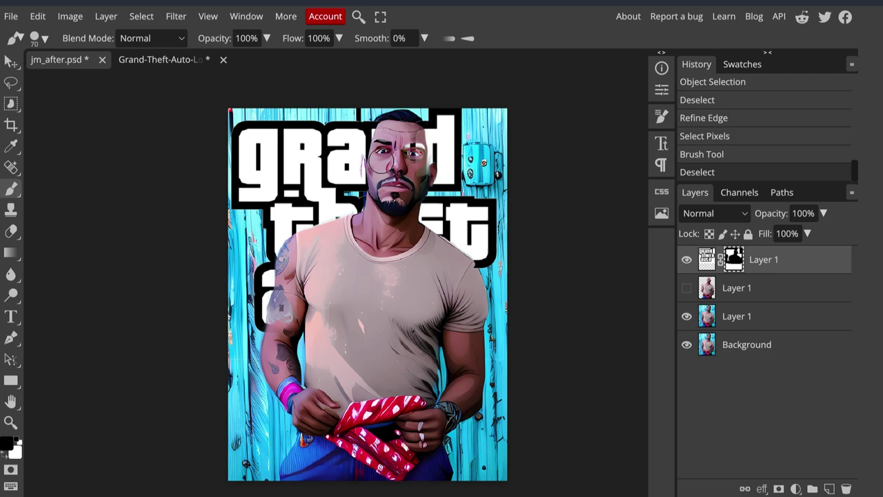
left_click_drag(422, 131, 423, 172)
left_click_drag(376, 124, 372, 184)
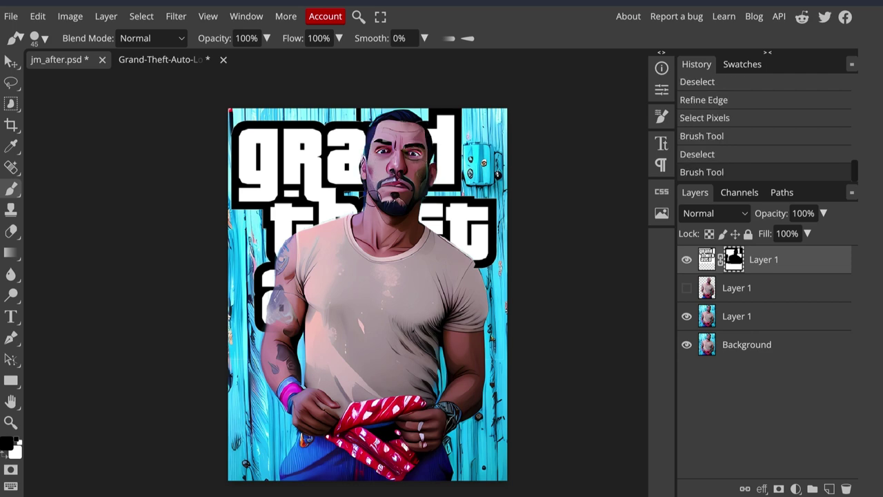
left_click_drag(414, 236, 423, 249)
key("z")
scroll(410, 221, "down", 5)
scroll(393, 198, "up", 4)
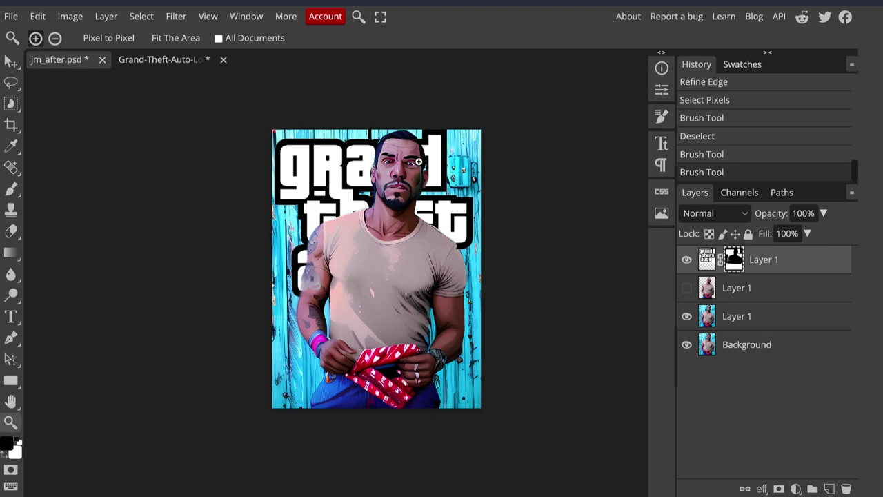
- Brush a small fix into the logo mask to close a gap near the man
scroll(441, 145, "up", 5)
scroll(445, 146, "down", 4)
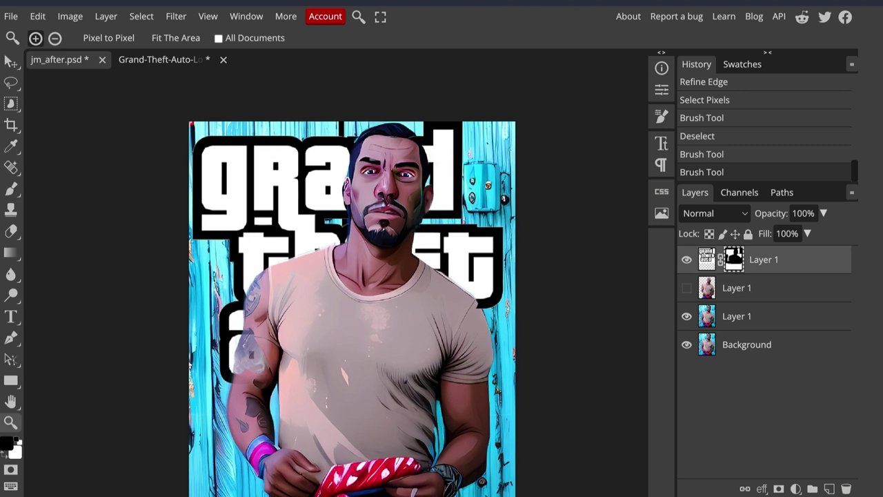
key("b")
left_click(407, 143)
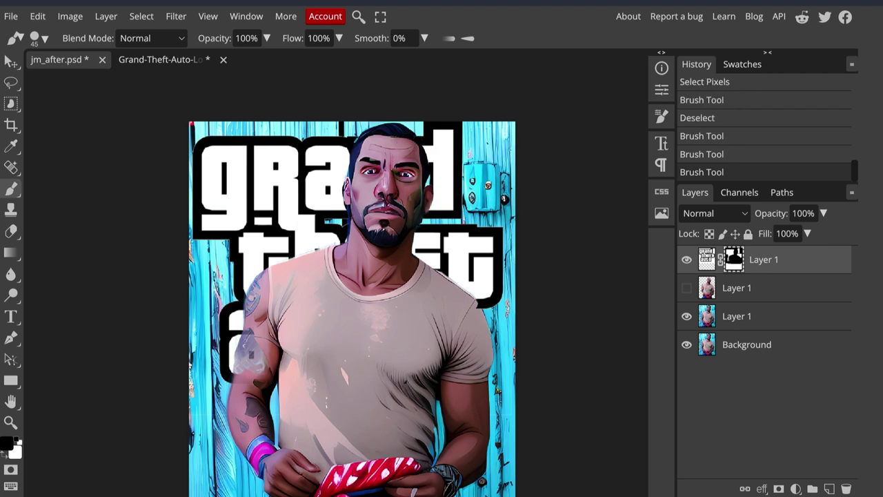
- Zoom in and out to inspect the mask edges around the man's outline
key("z")
scroll(387, 232, "down", 3)
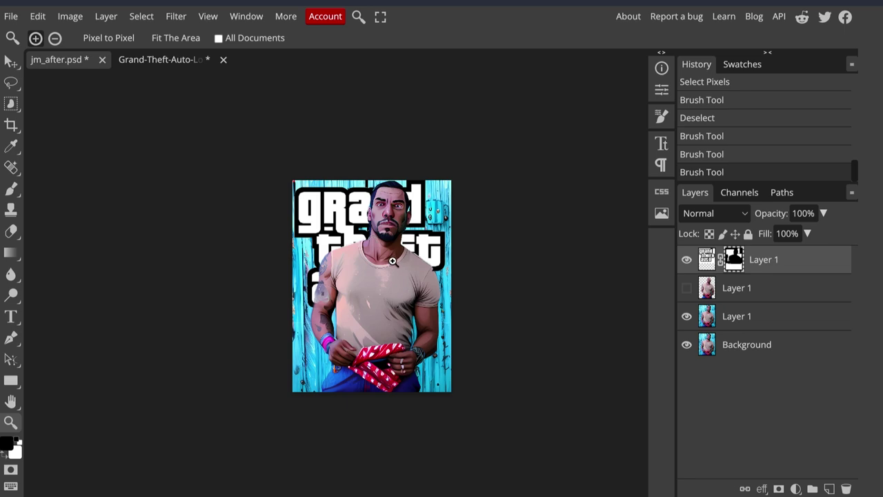
scroll(393, 260, "up", 3)
scroll(386, 241, "down", 3)
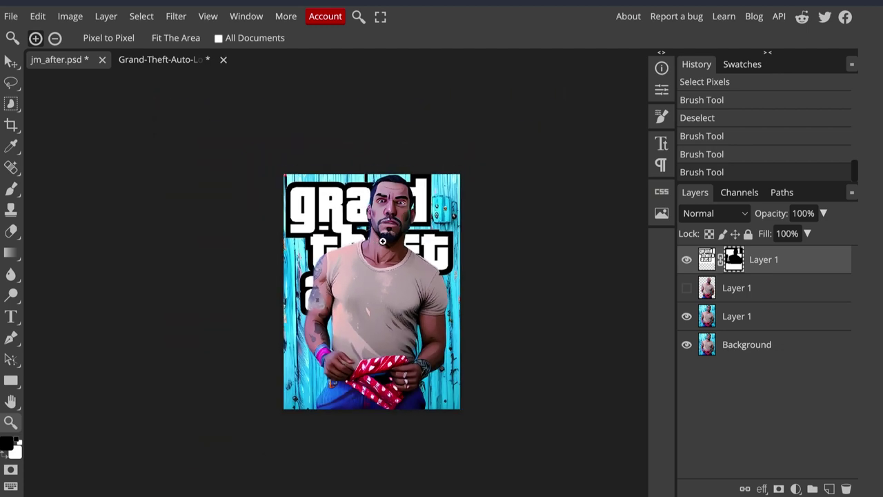
scroll(387, 218, "up", 2)
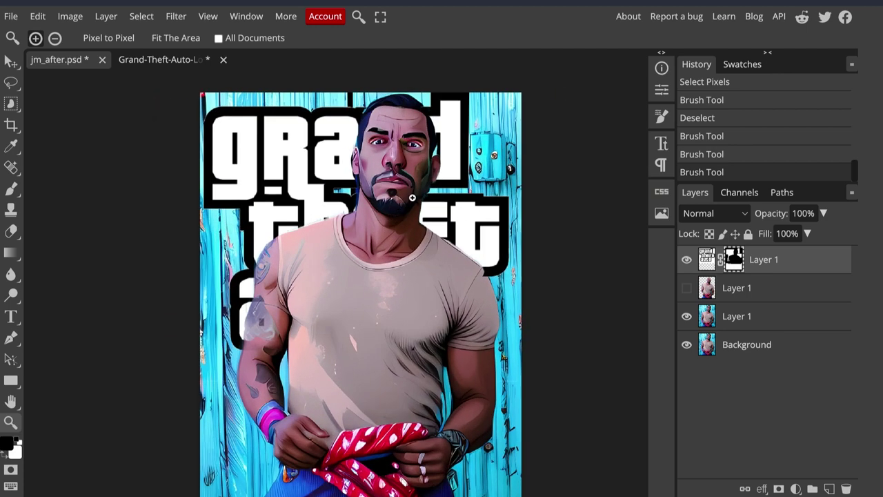
scroll(345, 207, "down", 2)
scroll(344, 207, "up", 2)
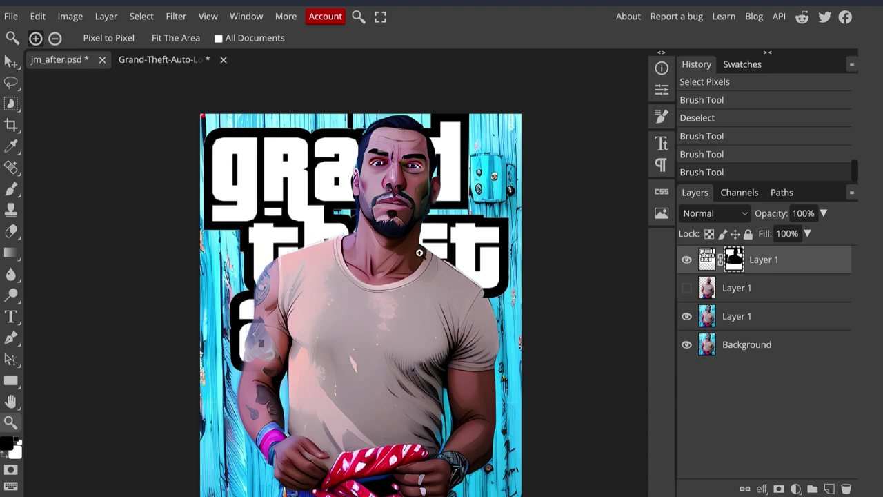
scroll(407, 266, "down", 3)
scroll(403, 266, "up", 5)
scroll(405, 270, "down", 3)
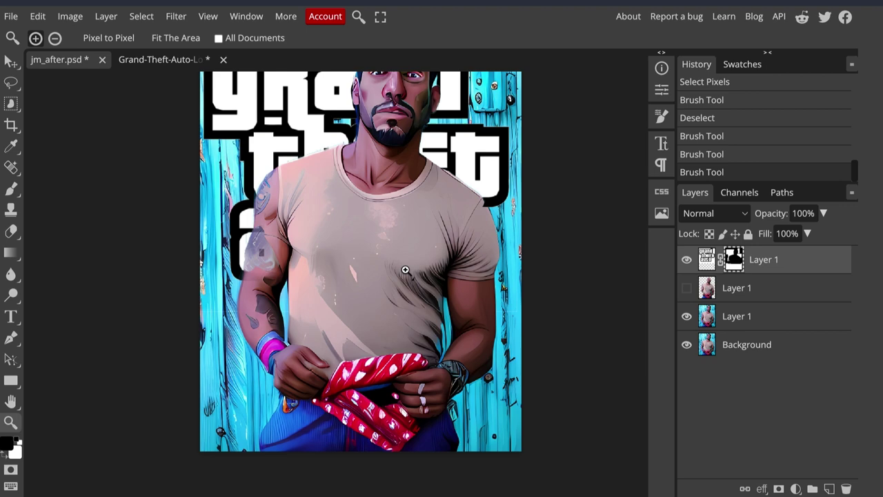
scroll(405, 270, "up", 3)
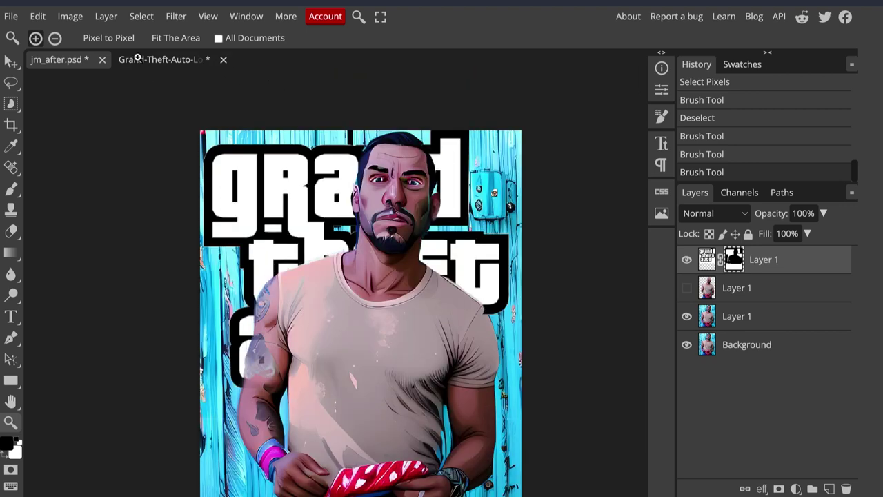
- Export the composite as jm_after.png at 768 × 1024, 100% quality
left_click(15, 16)
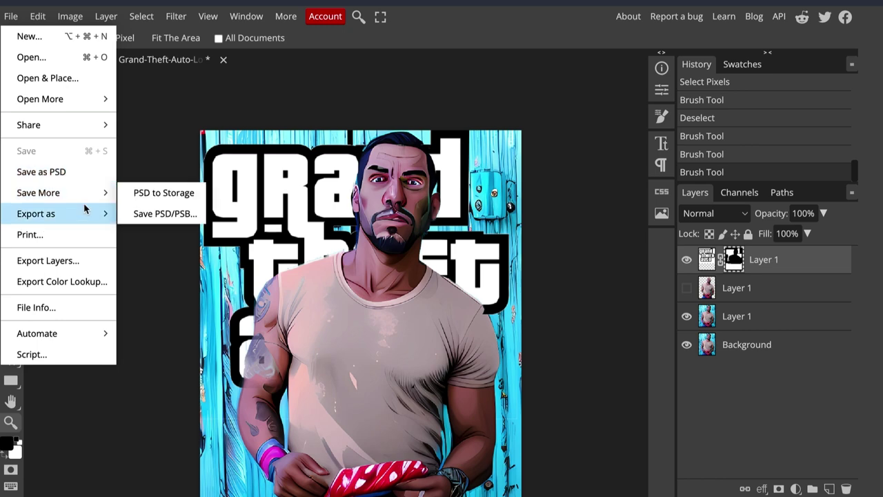
mouse_move(84, 212)
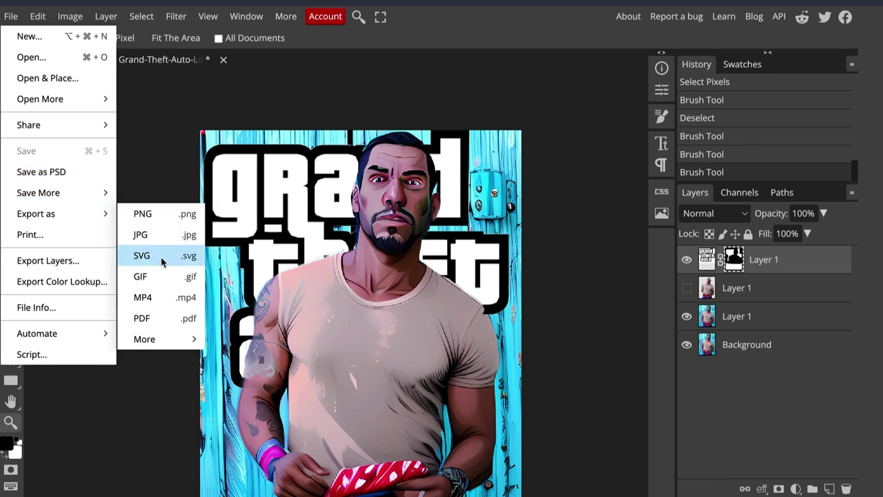
left_click(155, 221)
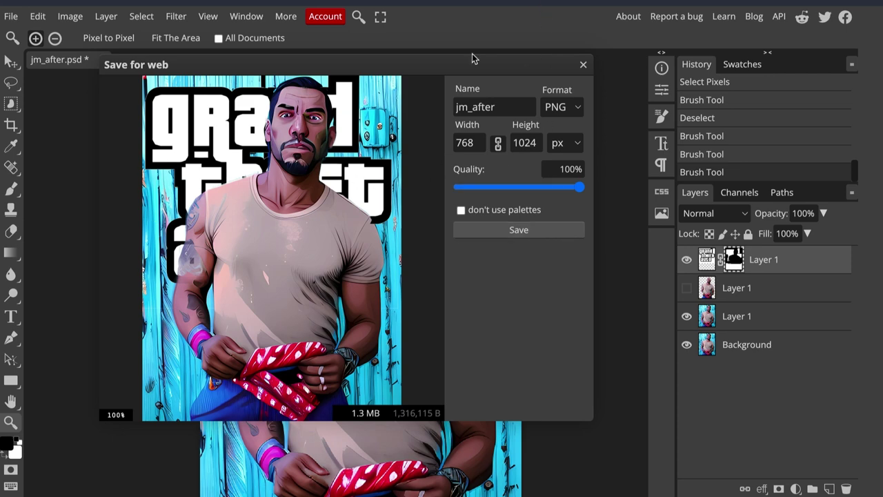
left_click(504, 231)
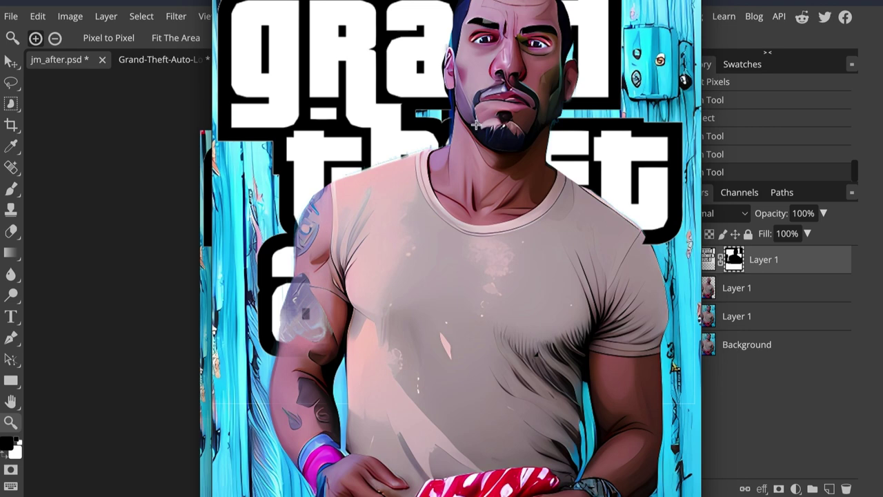